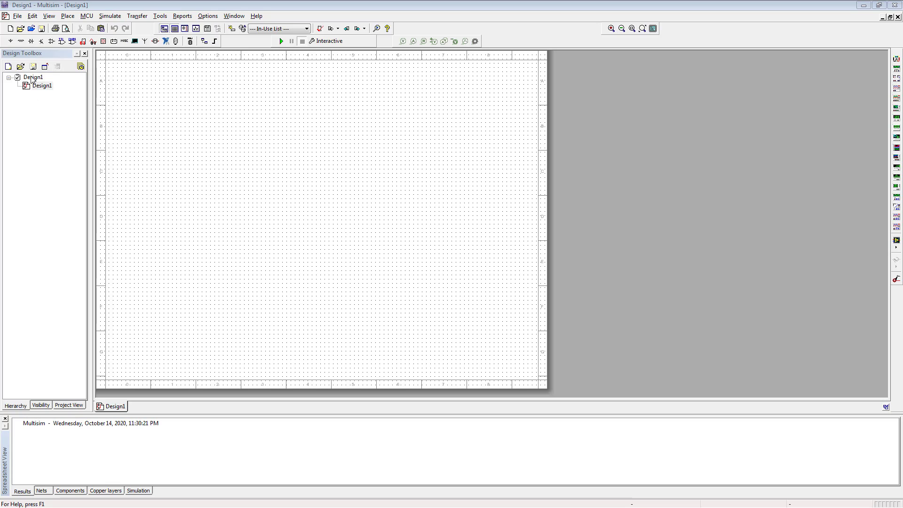
{"action": "left_click", "coordinate": [16, 17]}
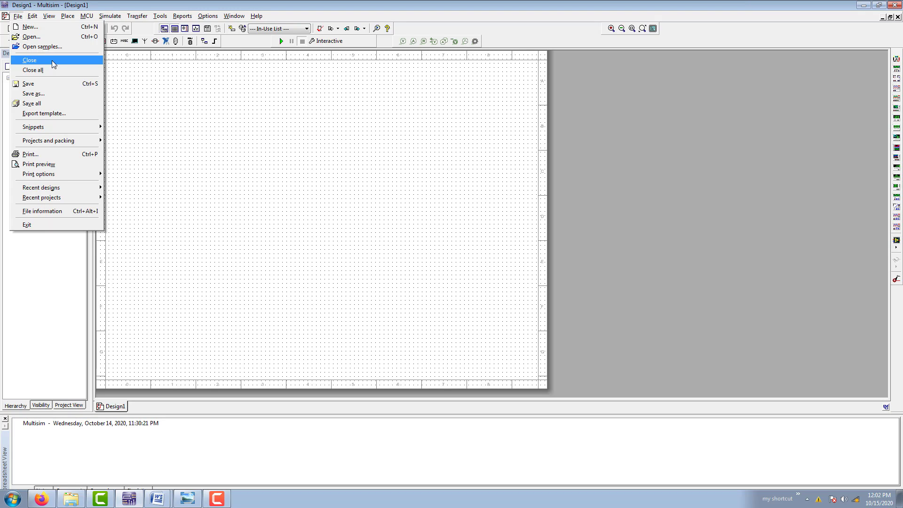
{"action": "mouse_move", "coordinate": [73, 128]}
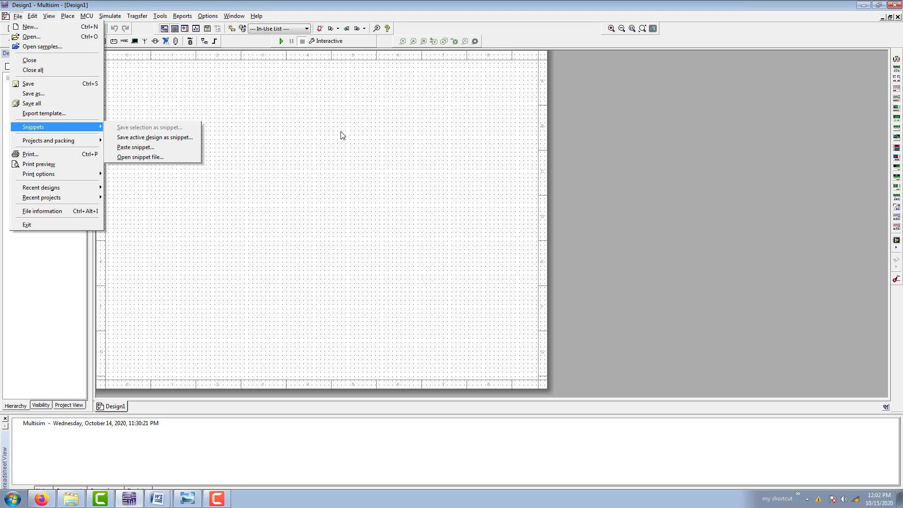
{"action": "left_click", "coordinate": [369, 9]}
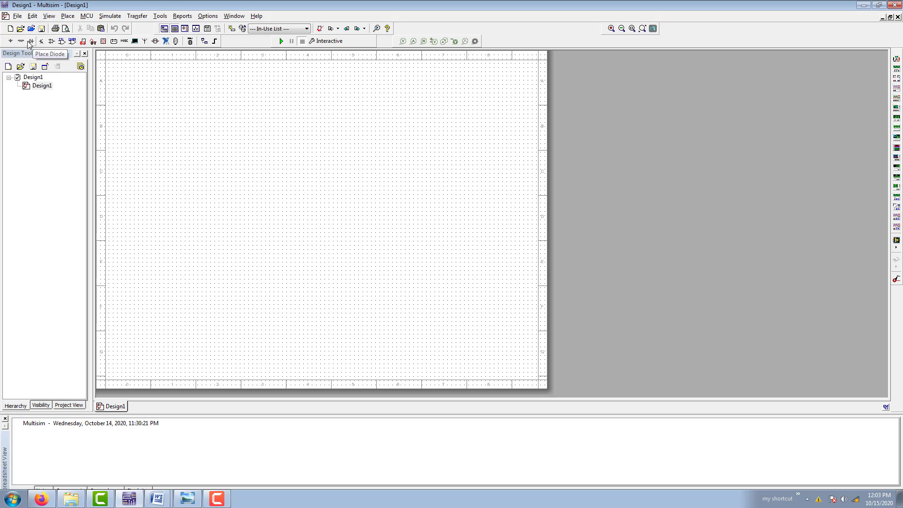
Open the component browser for sources, preview V_REF5 among the power sources, and view the available component databases.
{"action": "left_click", "coordinate": [12, 42]}
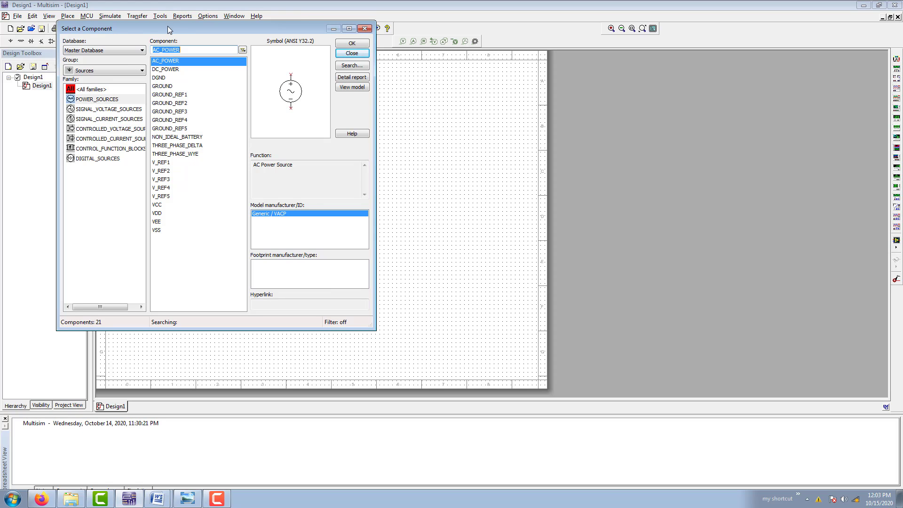
{"action": "left_click_drag", "start_coordinate": [168, 29], "coordinate": [264, 78]}
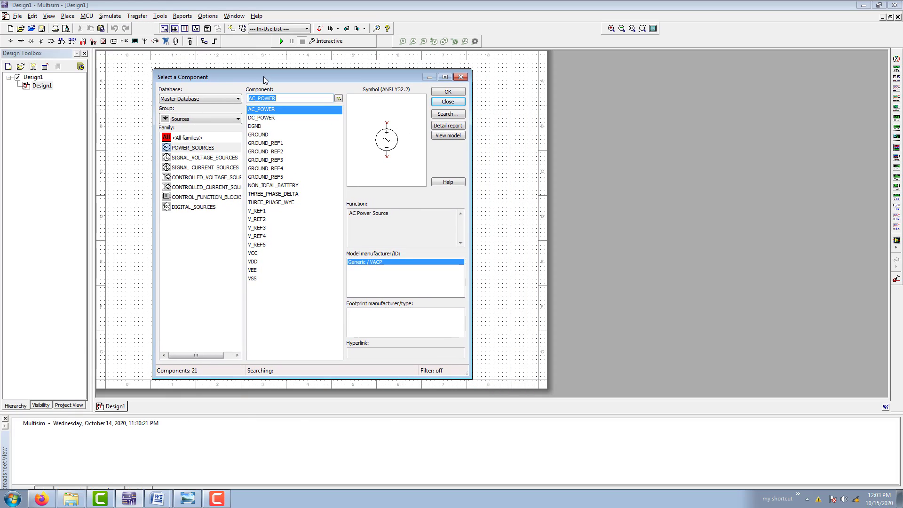
{"action": "left_click", "coordinate": [199, 149]}
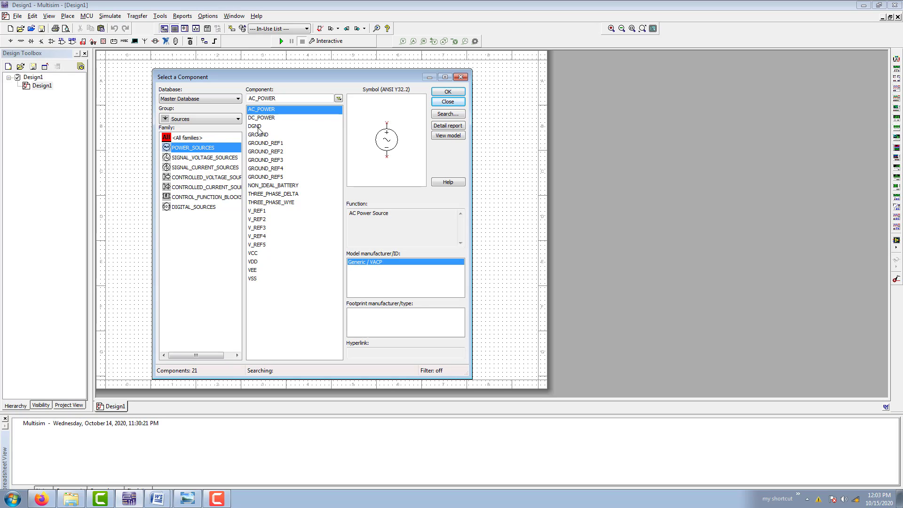
{"action": "left_click", "coordinate": [253, 247]}
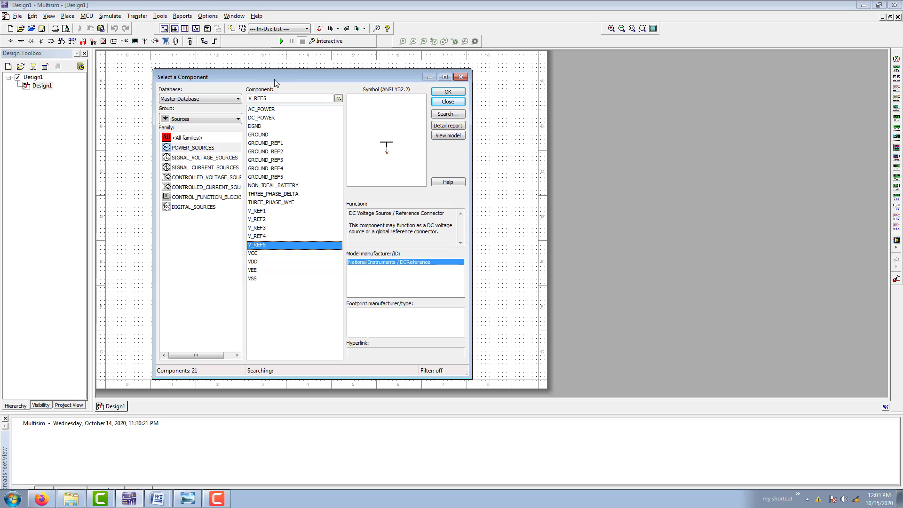
{"action": "left_click_drag", "start_coordinate": [275, 79], "coordinate": [314, 78]}
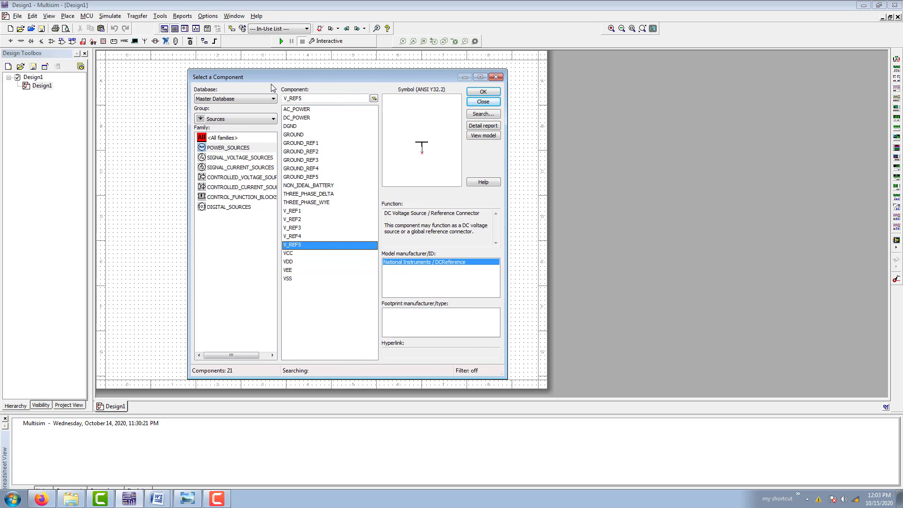
{"action": "left_click", "coordinate": [272, 99]}
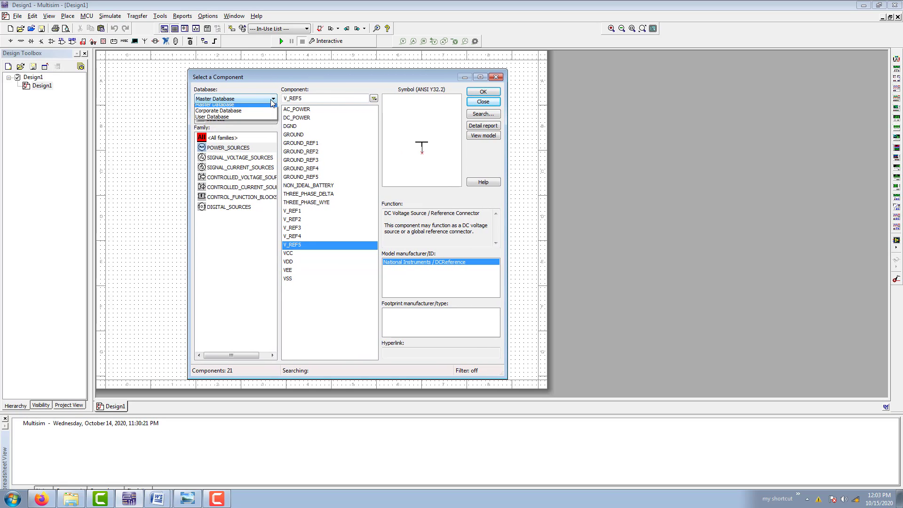
{"action": "left_click", "coordinate": [271, 100]}
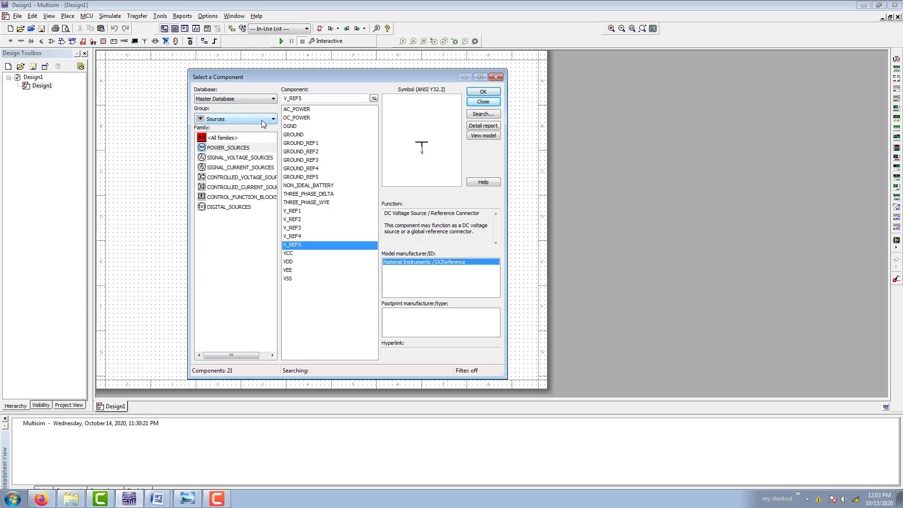
Search all component groups for "led" and preview the LED_blue, LED_green, LED_ir and LED_RED_RATED variants.
{"action": "left_click", "coordinate": [262, 120]}
{"action": "left_click", "coordinate": [229, 131]}
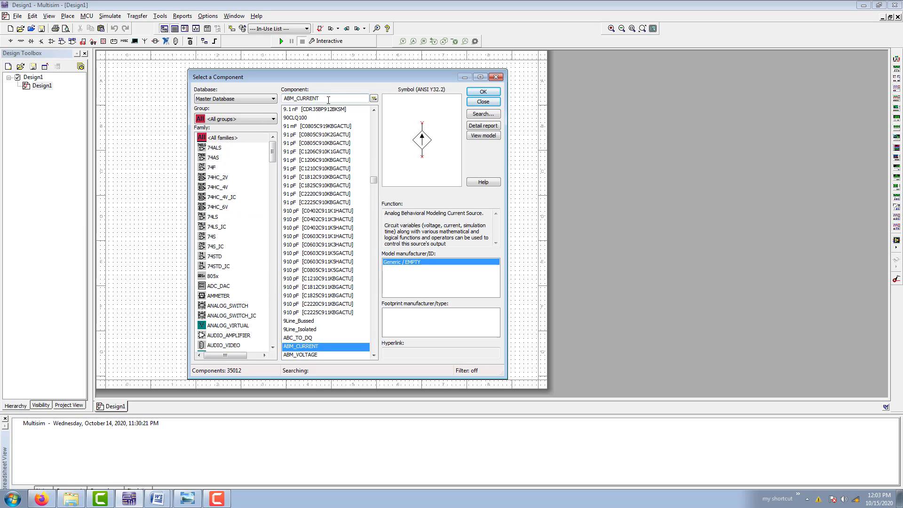
{"action": "left_click_drag", "start_coordinate": [328, 99], "coordinate": [278, 100]}
{"action": "left_click_drag", "start_coordinate": [332, 97], "coordinate": [280, 97]}
{"action": "type", "text": "led"}
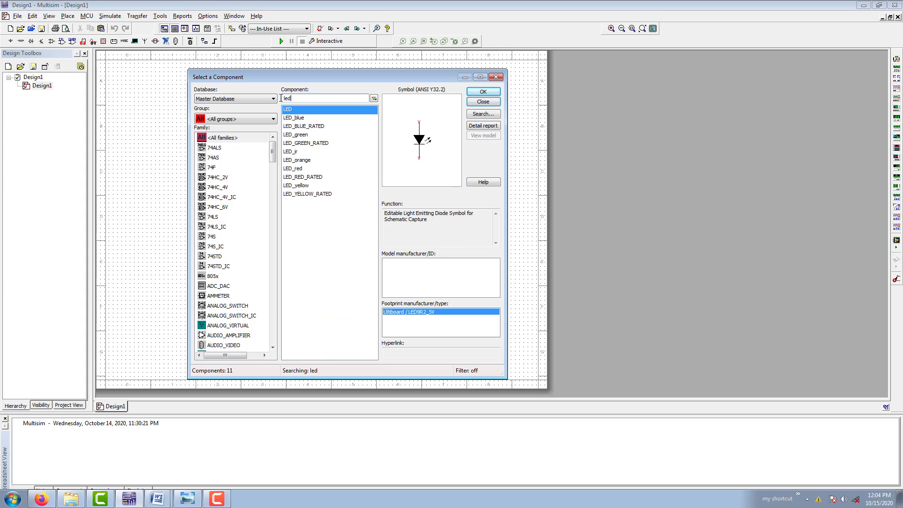
{"action": "left_click", "coordinate": [293, 120]}
{"action": "left_click", "coordinate": [294, 135]}
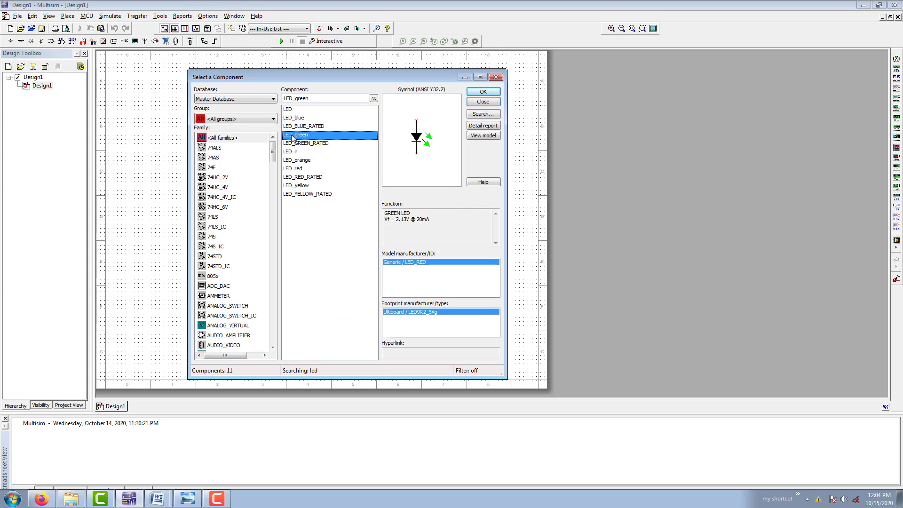
{"action": "left_click", "coordinate": [294, 153]}
{"action": "left_click", "coordinate": [294, 178]}
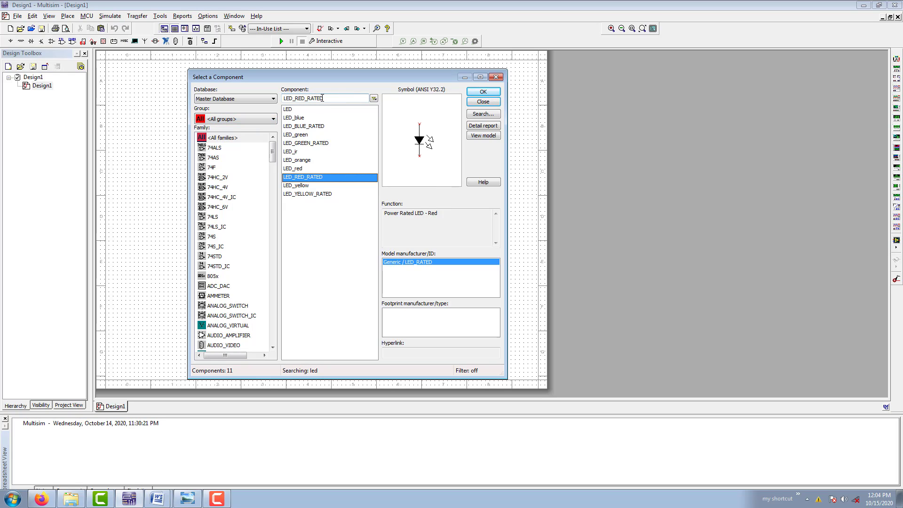
Search the component library for "741" and for "capa".
{"action": "left_click_drag", "start_coordinate": [328, 98], "coordinate": [280, 98]}
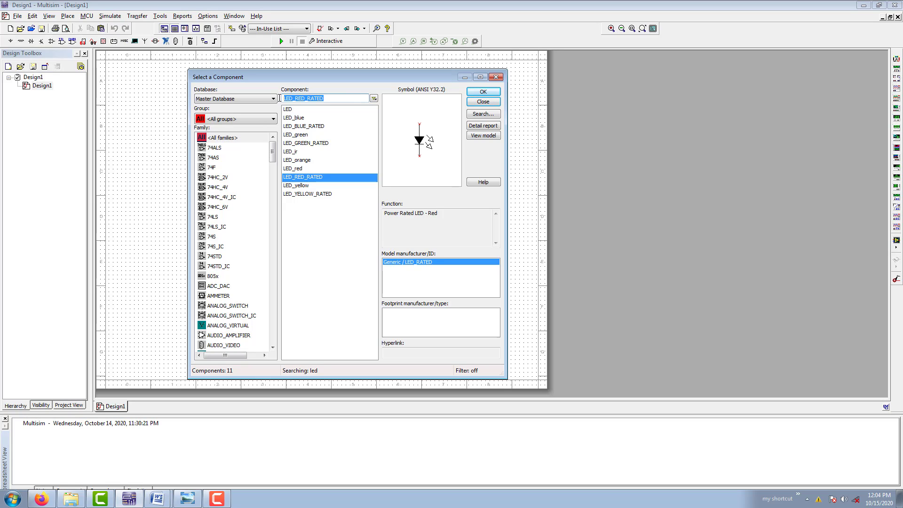
{"action": "type", "text": "741"}
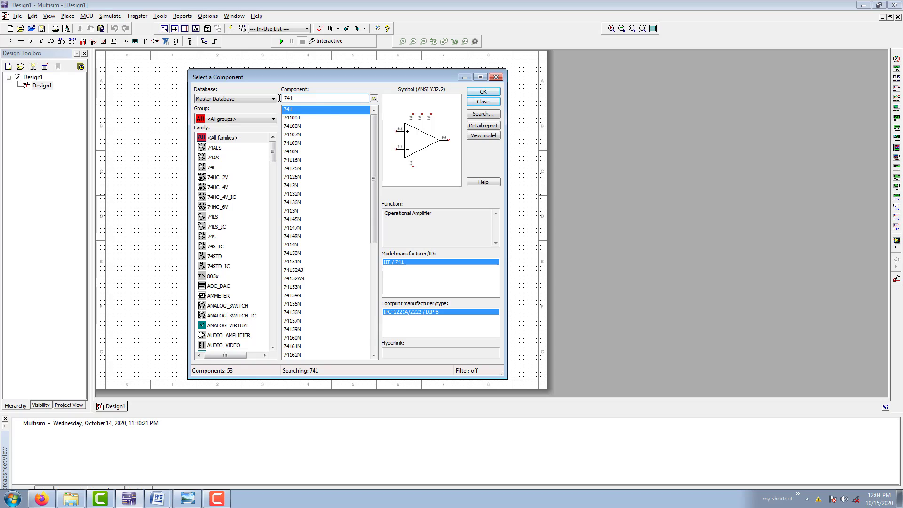
{"action": "double_click", "coordinate": [300, 98]}
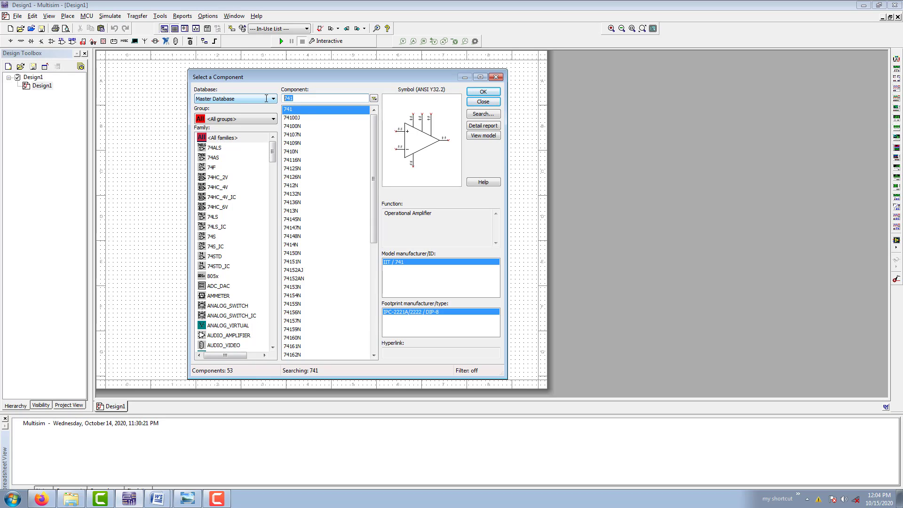
{"action": "type", "text": "capa"}
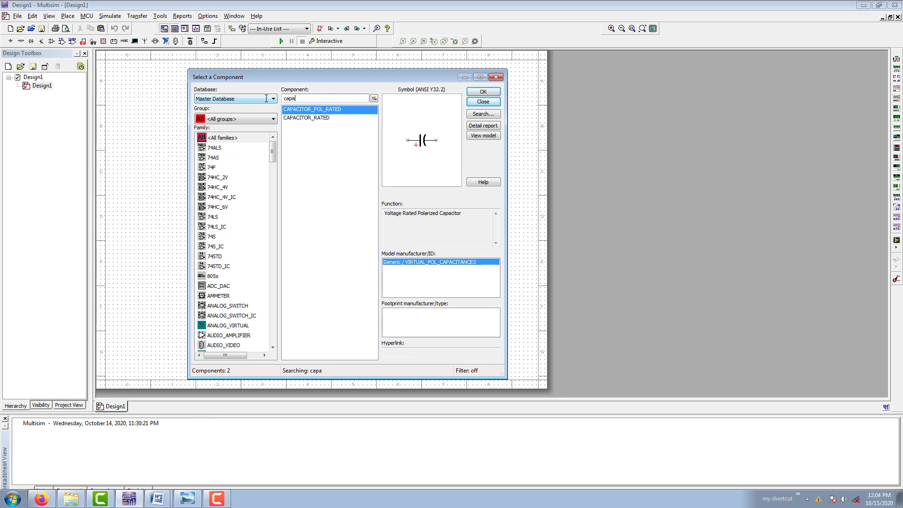
Compare the symbols of CAPACITOR_POL_RATED and CAPACITOR_RATED.
{"action": "left_click", "coordinate": [304, 113]}
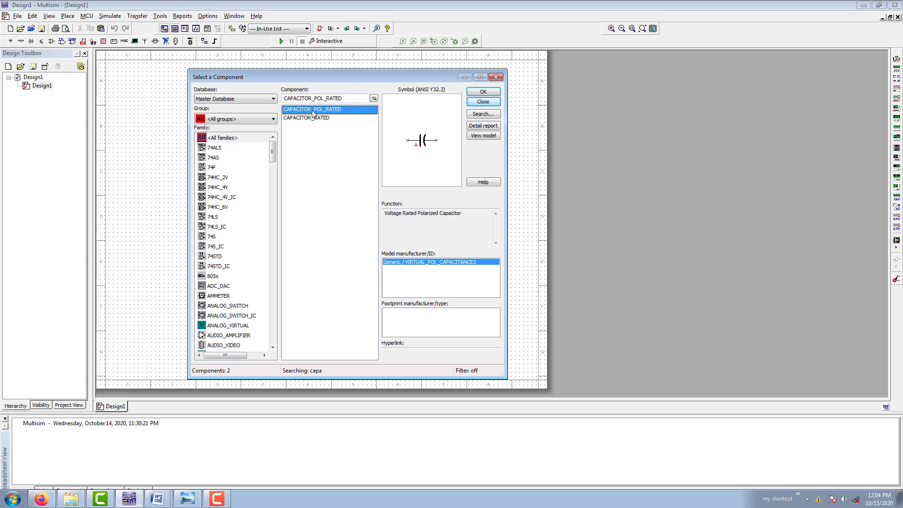
{"action": "left_click", "coordinate": [313, 119]}
{"action": "left_click", "coordinate": [312, 112]}
{"action": "left_click", "coordinate": [313, 118]}
{"action": "left_click", "coordinate": [312, 112]}
{"action": "left_click", "coordinate": [314, 118]}
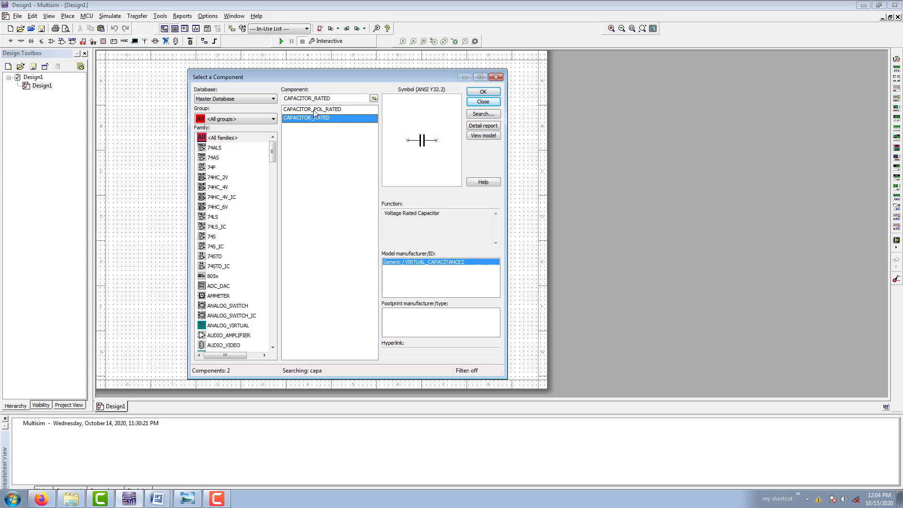
{"action": "left_click", "coordinate": [314, 111]}
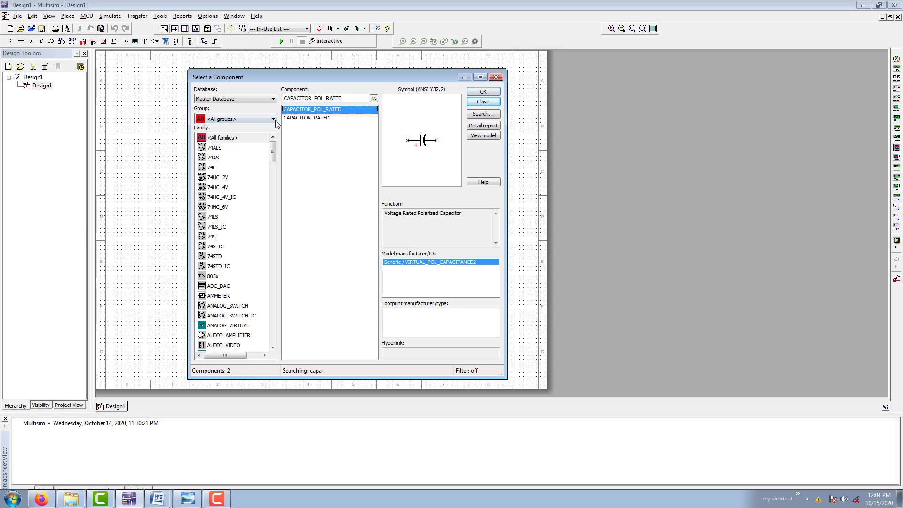
Switch the component group to Basic and preview its resistor, capacitor and inductor families.
{"action": "left_click", "coordinate": [273, 119]}
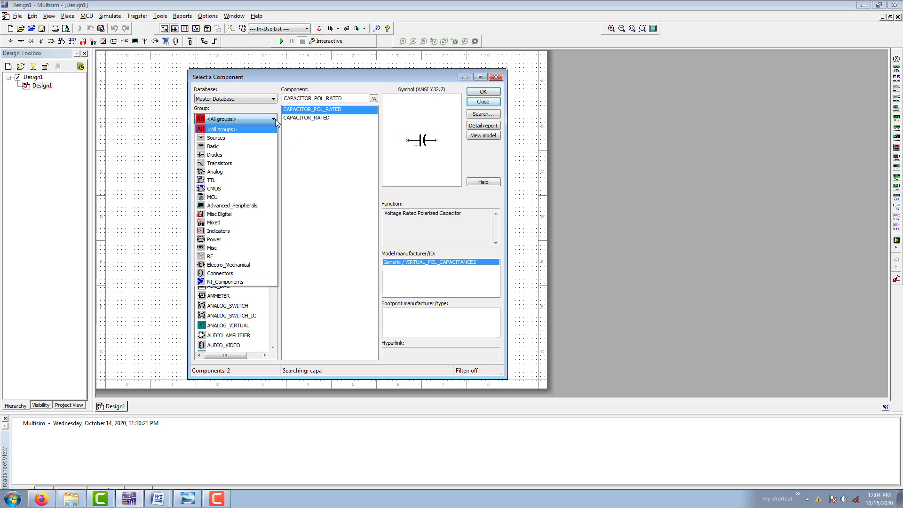
{"action": "left_click", "coordinate": [231, 147]}
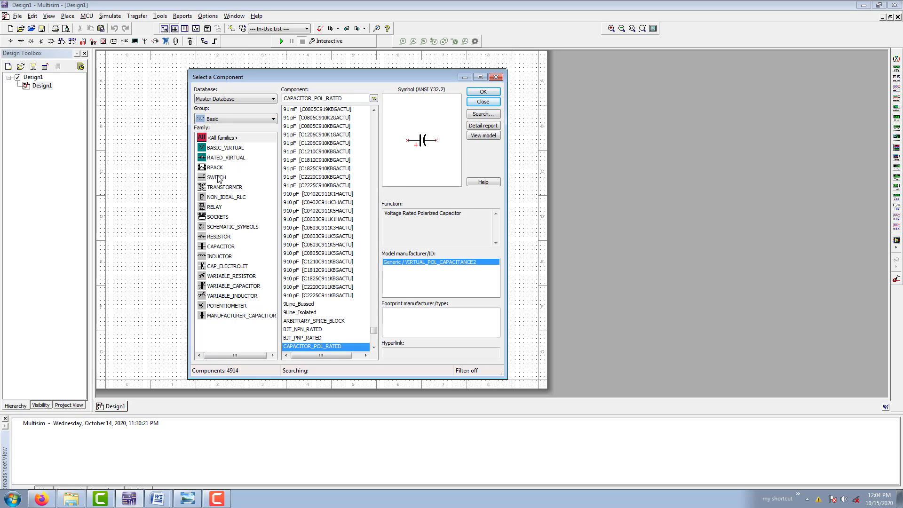
{"action": "left_click", "coordinate": [222, 237]}
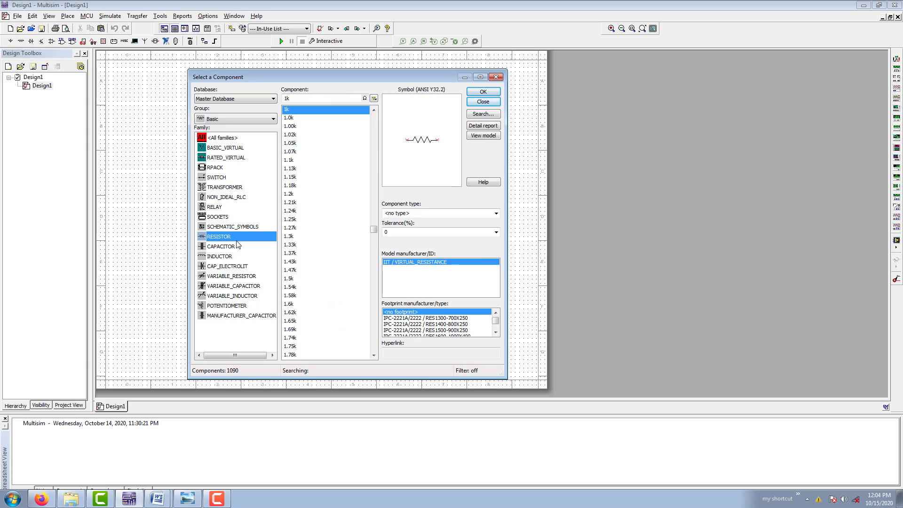
{"action": "left_click", "coordinate": [237, 247]}
{"action": "left_click", "coordinate": [230, 257]}
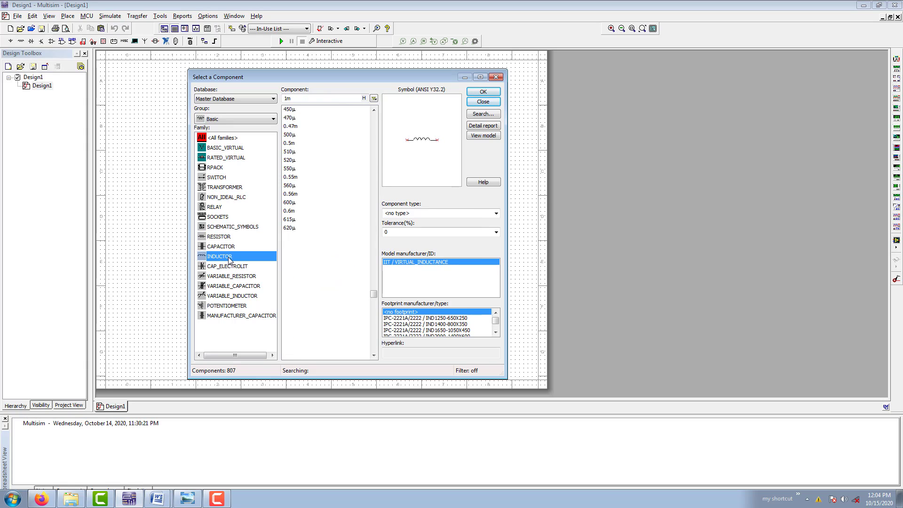
Place a 1.18k resistor from the RESISTOR family on the upper part of the schematic sheet and leave the component browser.
{"action": "left_click", "coordinate": [231, 237]}
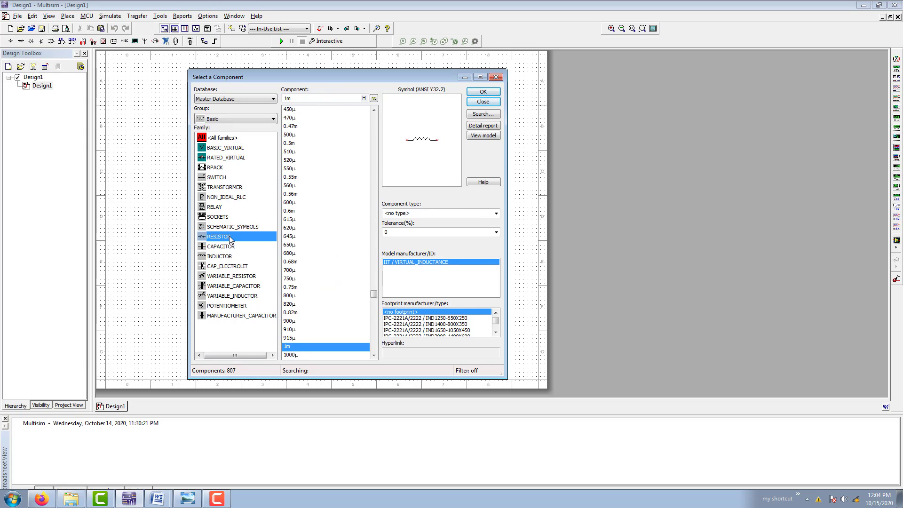
{"action": "left_click", "coordinate": [308, 187]}
{"action": "scroll", "coordinate": [348, 235], "scroll_direction": "down", "scroll_amount": 10}
{"action": "scroll", "coordinate": [348, 236], "scroll_direction": "down", "scroll_amount": 15}
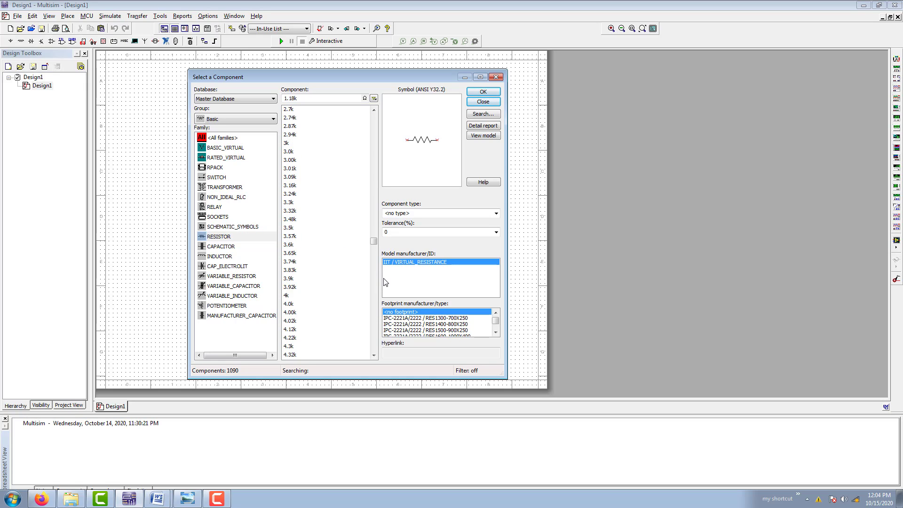
{"action": "left_click_drag", "start_coordinate": [373, 251], "coordinate": [347, 119]}
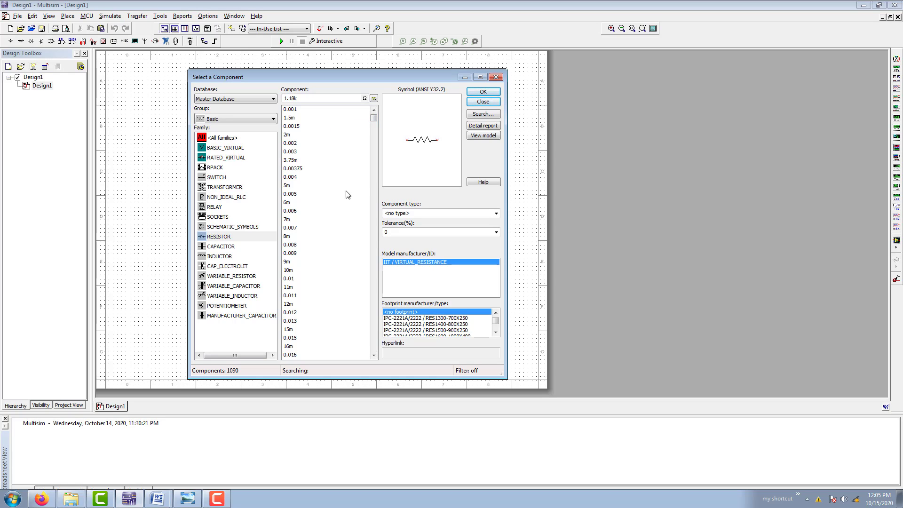
{"action": "left_click", "coordinate": [231, 240]}
{"action": "left_click", "coordinate": [483, 91]}
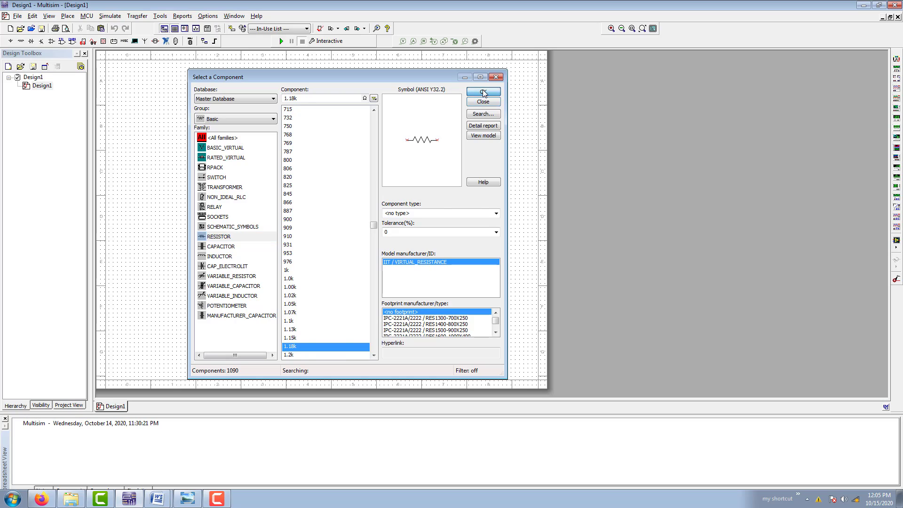
{"action": "left_click", "coordinate": [259, 162]}
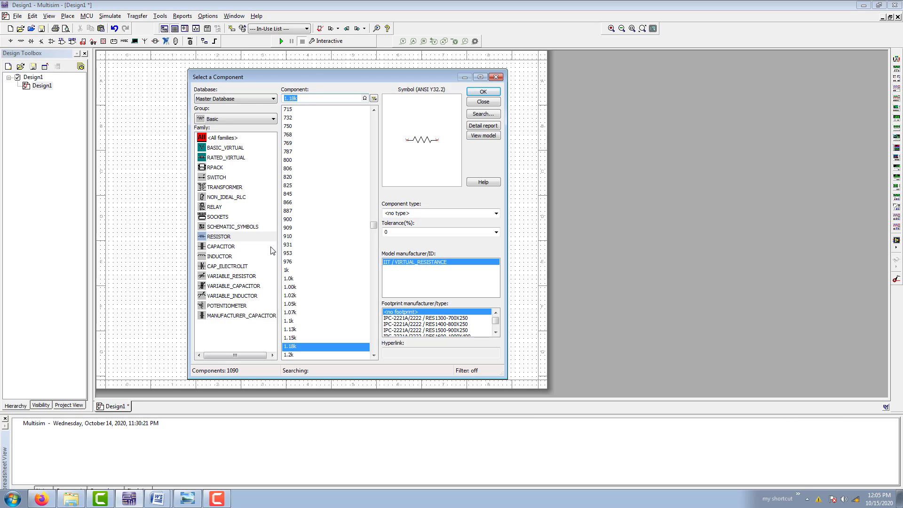
{"action": "key", "text": "Escape"}
Review resistor R1's label, display, value, fault and pin properties.
{"action": "left_click", "coordinate": [270, 168]}
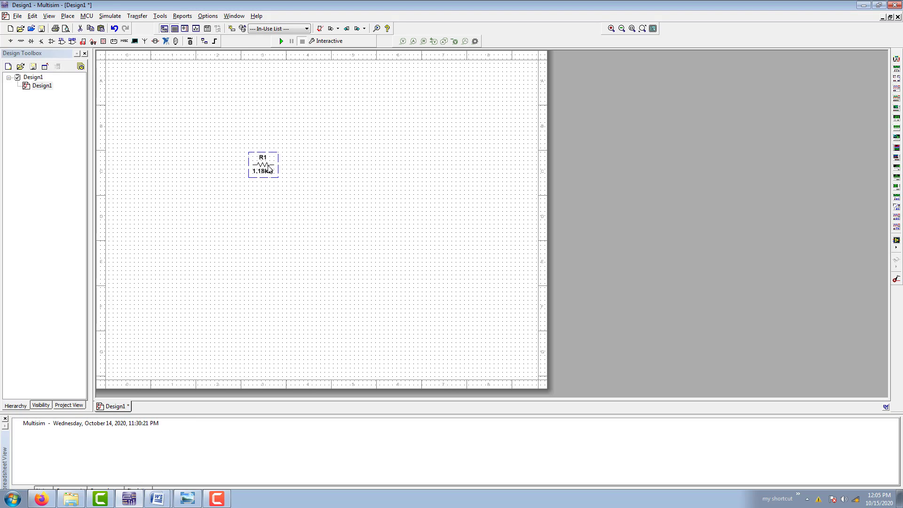
{"action": "double_click", "coordinate": [269, 168]}
{"action": "key", "text": "Escape"}
{"action": "double_click", "coordinate": [261, 167]}
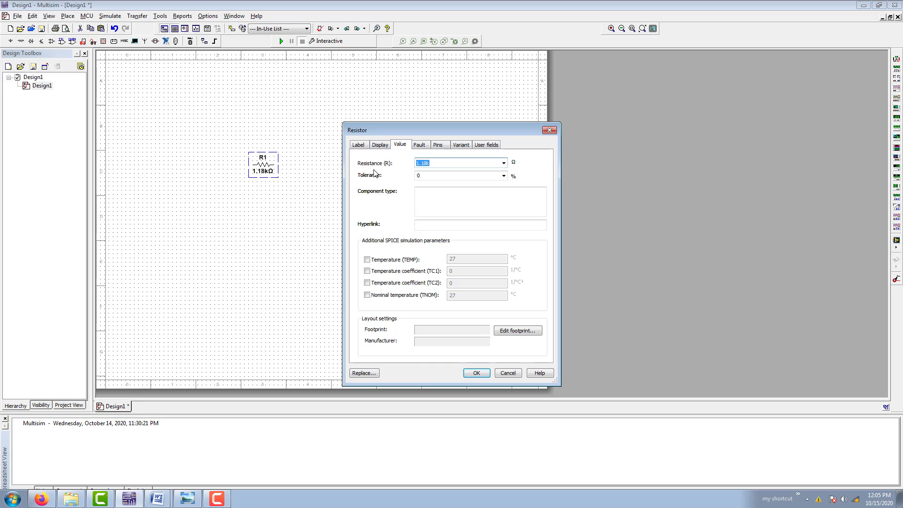
{"action": "left_click", "coordinate": [367, 149]}
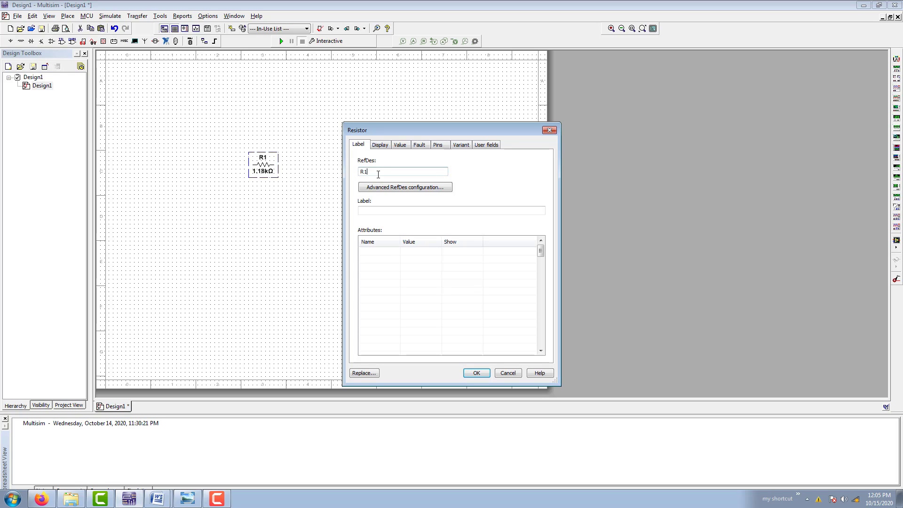
{"action": "left_click", "coordinate": [376, 146]}
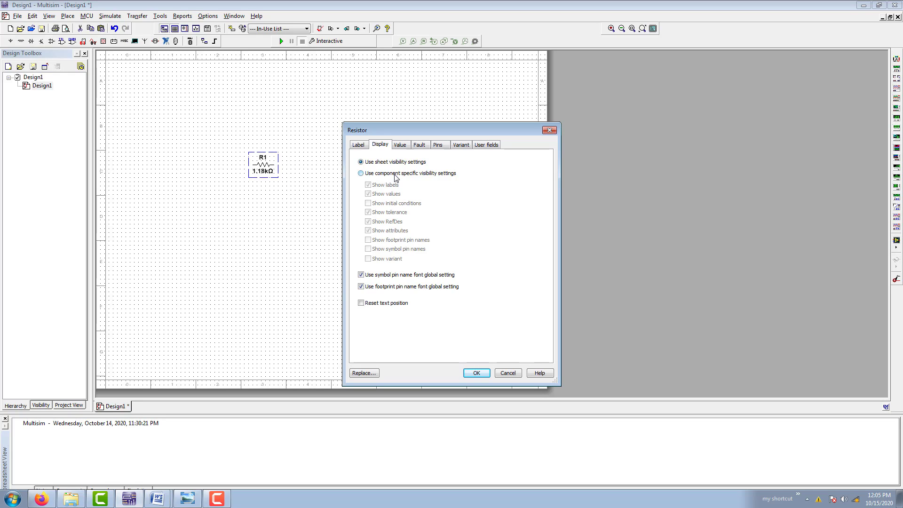
{"action": "left_click", "coordinate": [400, 145]}
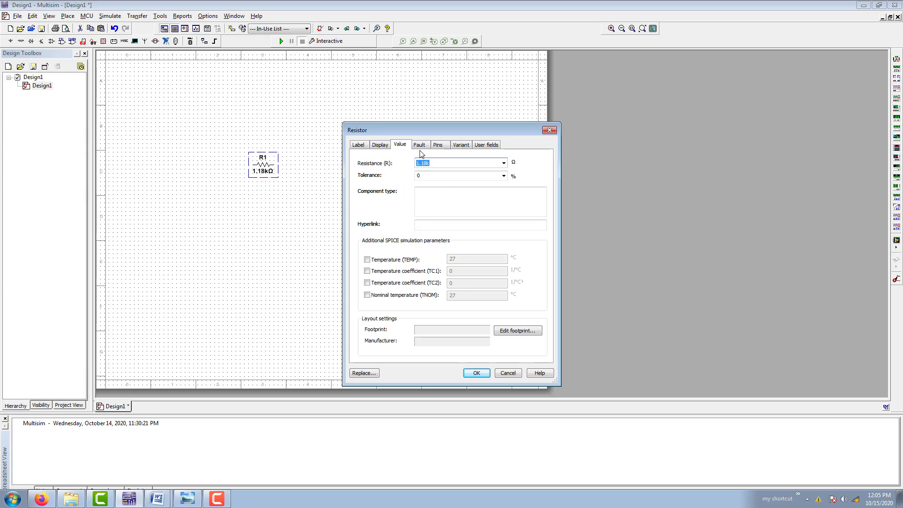
{"action": "left_click", "coordinate": [419, 145]}
{"action": "left_click", "coordinate": [438, 146]}
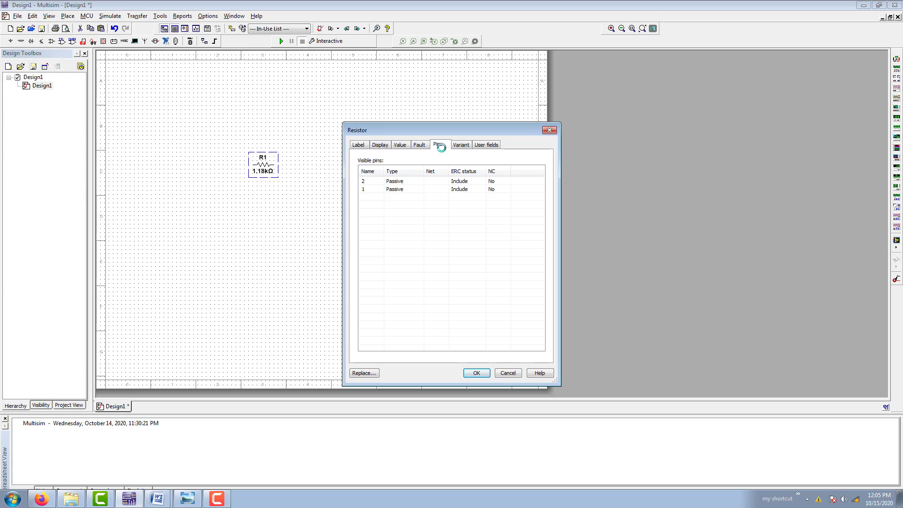
Set R1's resistance to 10k and apply the change.
{"action": "left_click", "coordinate": [402, 146]}
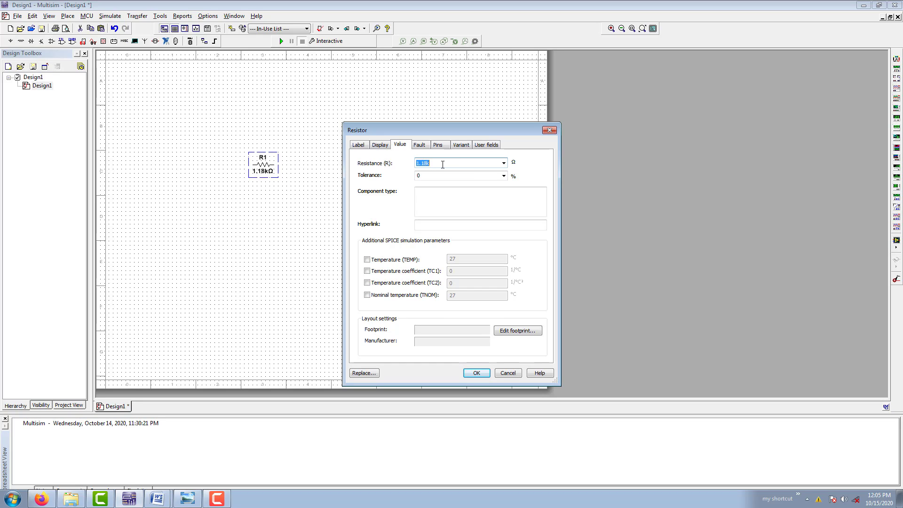
{"action": "type", "text": "1"}
{"action": "type", "text": "ok"}
{"action": "left_click", "coordinate": [479, 373]}
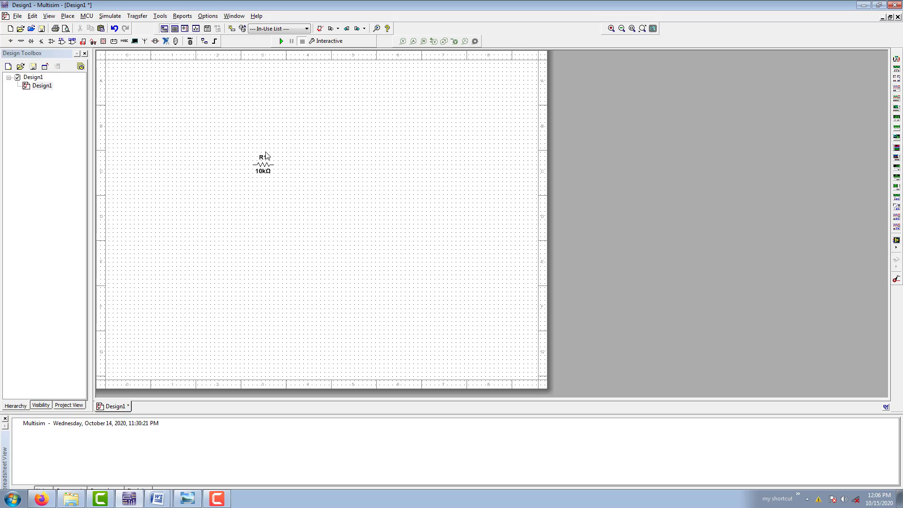
Rotate resistor R1 90° clockwise so it stands vertically, and deselect it.
{"action": "left_click", "coordinate": [266, 168]}
{"action": "right_click", "coordinate": [266, 168]}
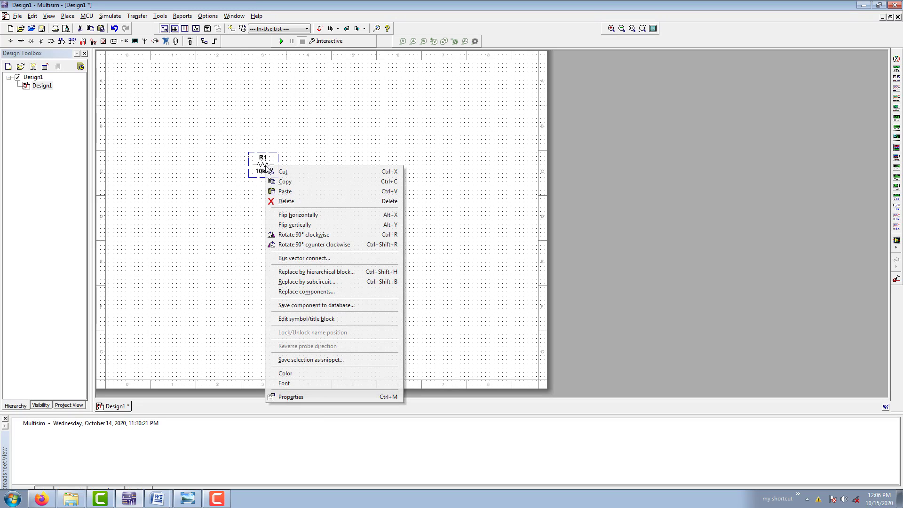
{"action": "left_click", "coordinate": [331, 138]}
{"action": "right_click", "coordinate": [270, 167]}
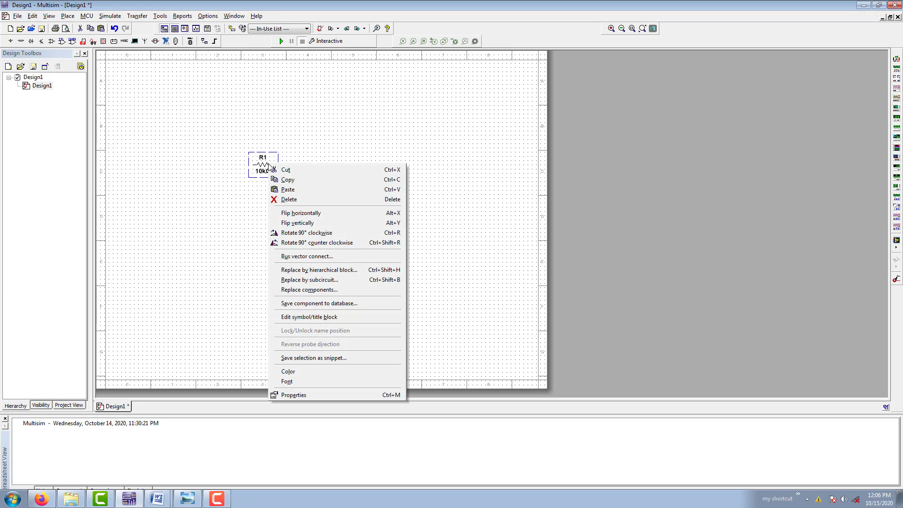
{"action": "left_click", "coordinate": [315, 234]}
{"action": "left_click", "coordinate": [279, 198]}
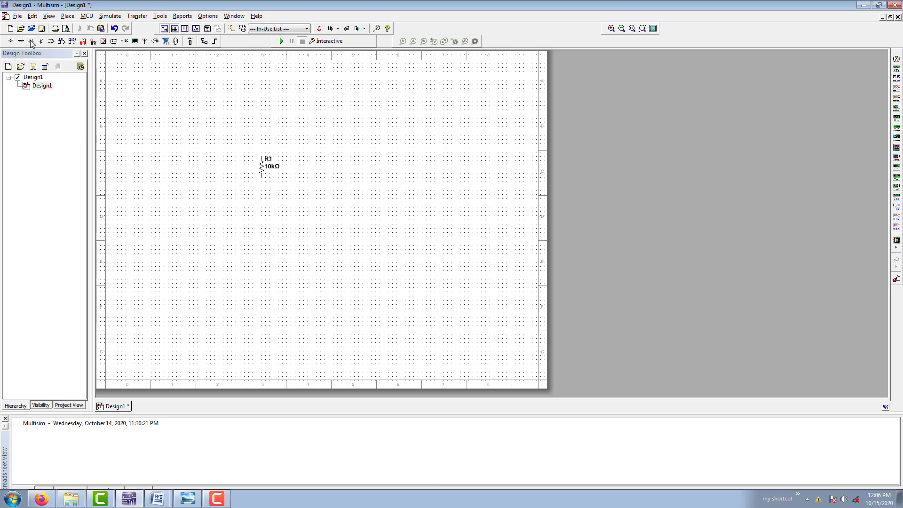
{"action": "left_click", "coordinate": [11, 40]}
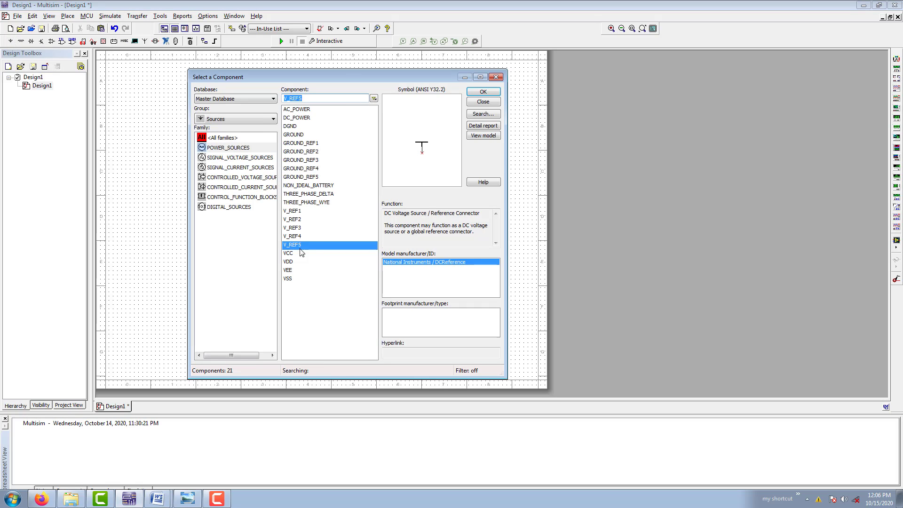
{"action": "left_click", "coordinate": [497, 77]}
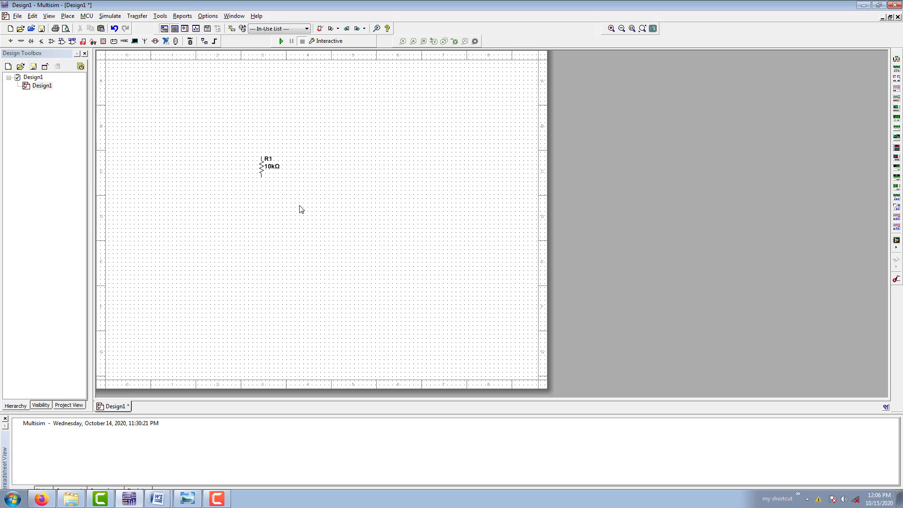
{"action": "left_click", "coordinate": [264, 175]}
{"action": "left_click", "coordinate": [273, 173]}
{"action": "left_click", "coordinate": [262, 176]}
Copy resistor R1 and paste the duplicate directly below it in the same column.
{"action": "left_click", "coordinate": [262, 174]}
{"action": "right_click", "coordinate": [262, 174]}
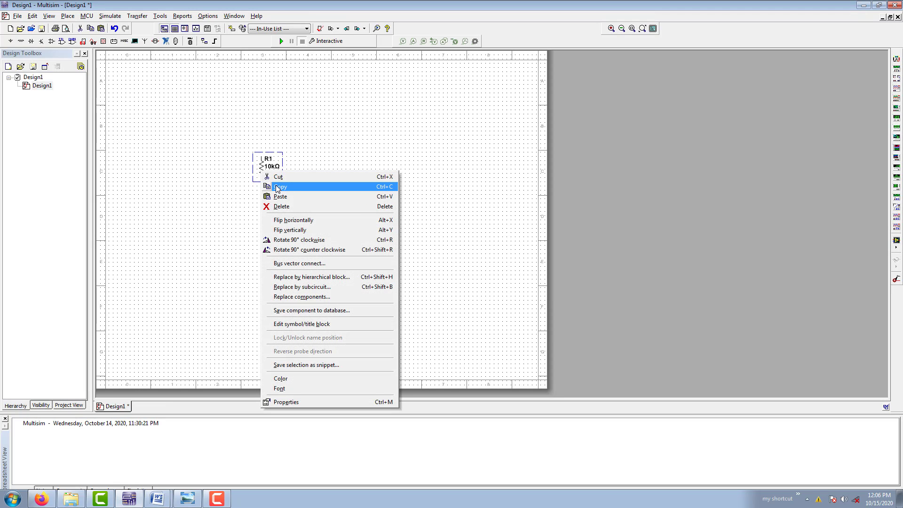
{"action": "left_click", "coordinate": [276, 187]}
{"action": "right_click", "coordinate": [357, 192]}
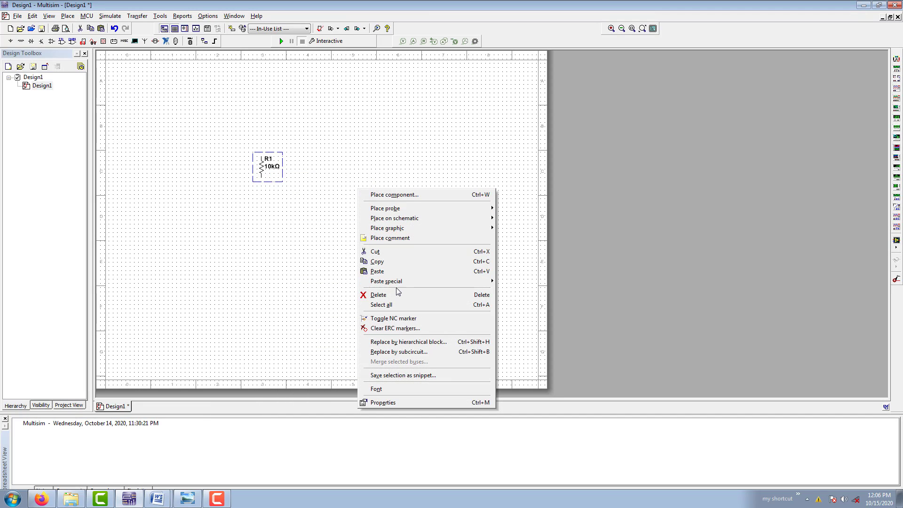
{"action": "left_click", "coordinate": [383, 271]}
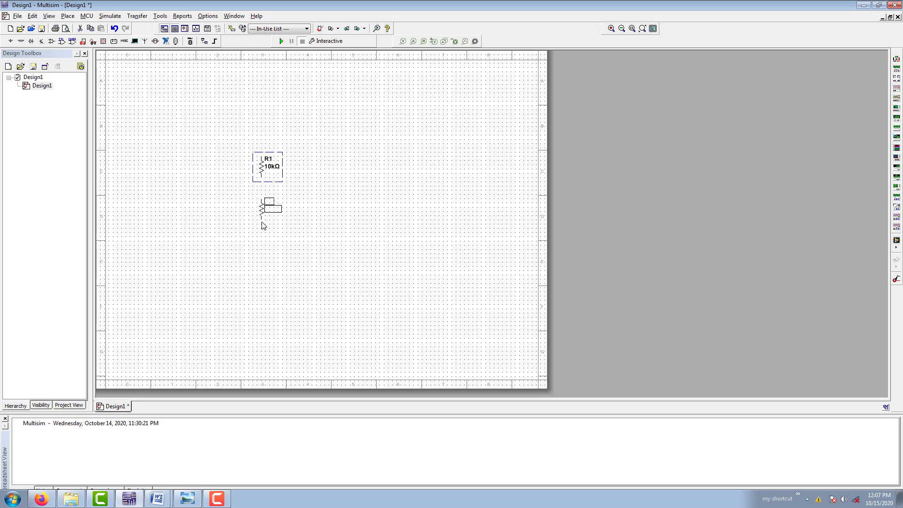
{"action": "left_click", "coordinate": [262, 225]}
Copy R1 and R2 together and paste the pair below R2 to extend the resistor column.
{"action": "left_click_drag", "start_coordinate": [319, 141], "coordinate": [193, 301]}
{"action": "right_click", "coordinate": [263, 173]}
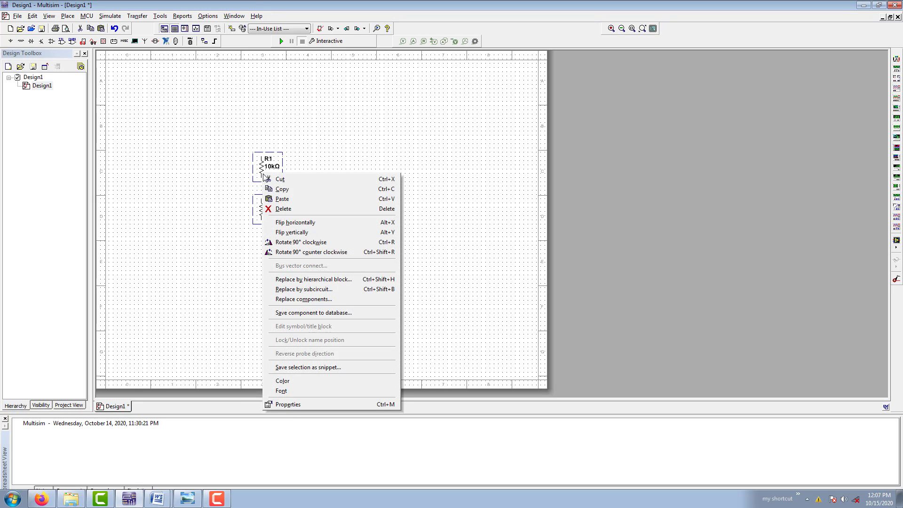
{"action": "left_click", "coordinate": [282, 190]}
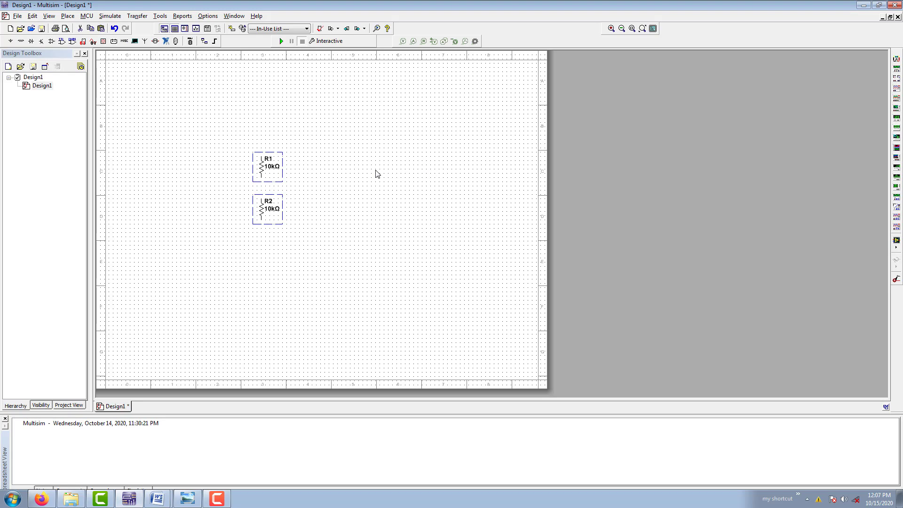
{"action": "key", "text": "ctrl+v"}
{"action": "left_click", "coordinate": [261, 267]}
Place a GROUND symbol from the POWER_SOURCES family just below R4 and leave the component browser.
{"action": "left_click", "coordinate": [10, 41]}
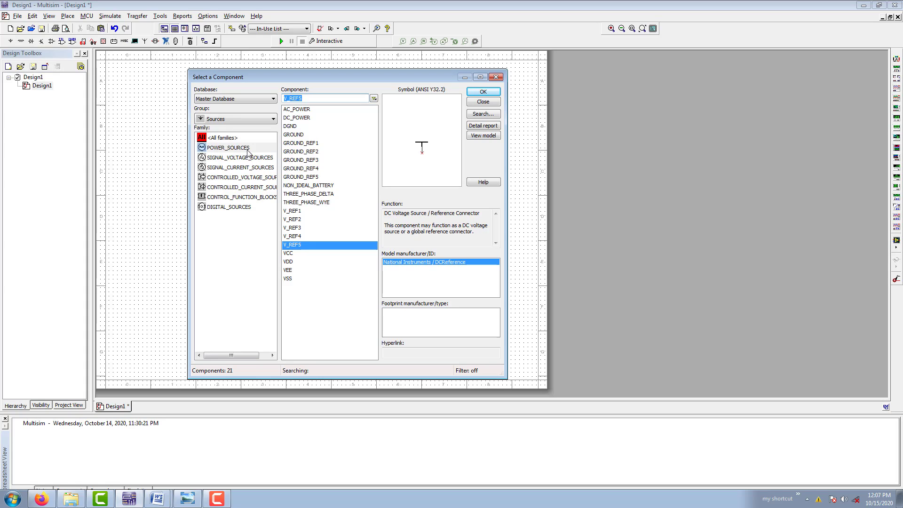
{"action": "left_click", "coordinate": [303, 135]}
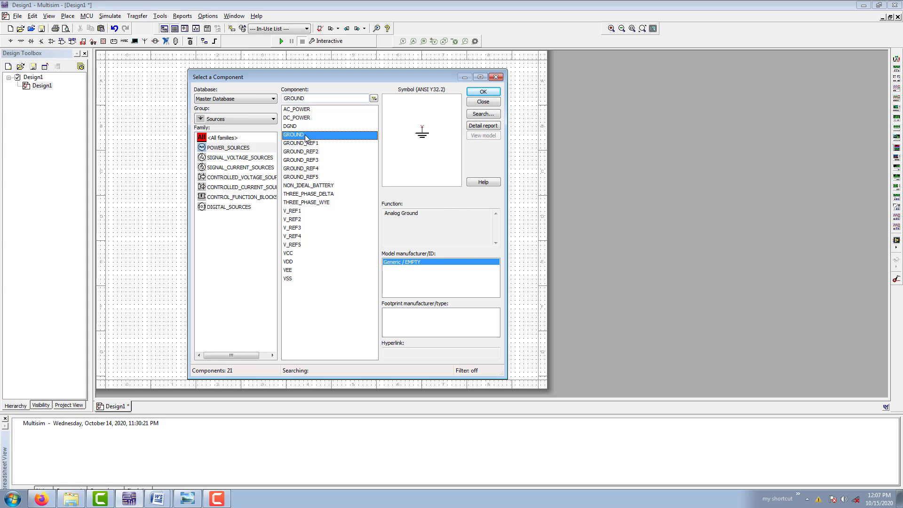
{"action": "left_click", "coordinate": [485, 92]}
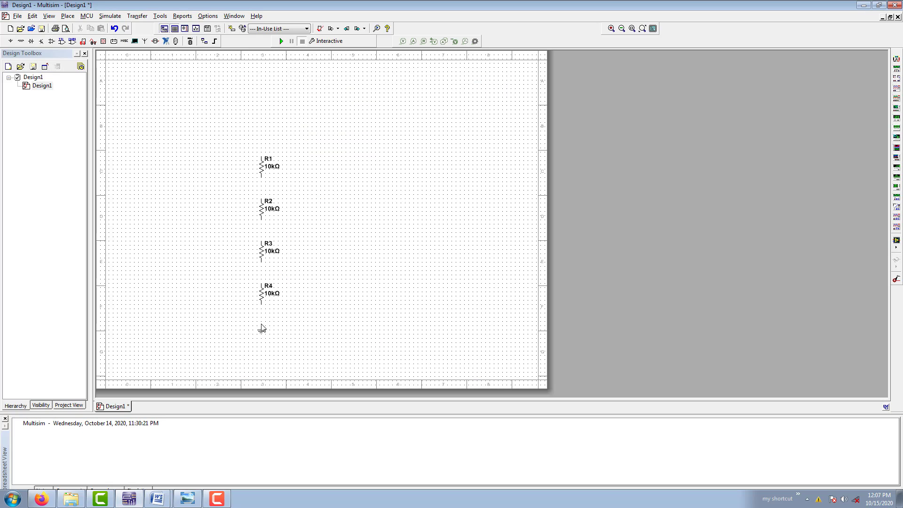
{"action": "left_click", "coordinate": [263, 322]}
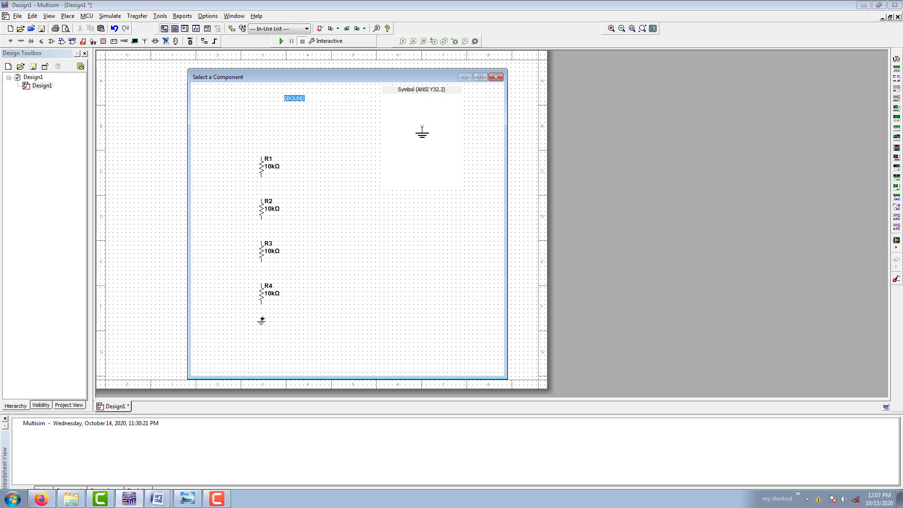
{"action": "key", "text": "Escape"}
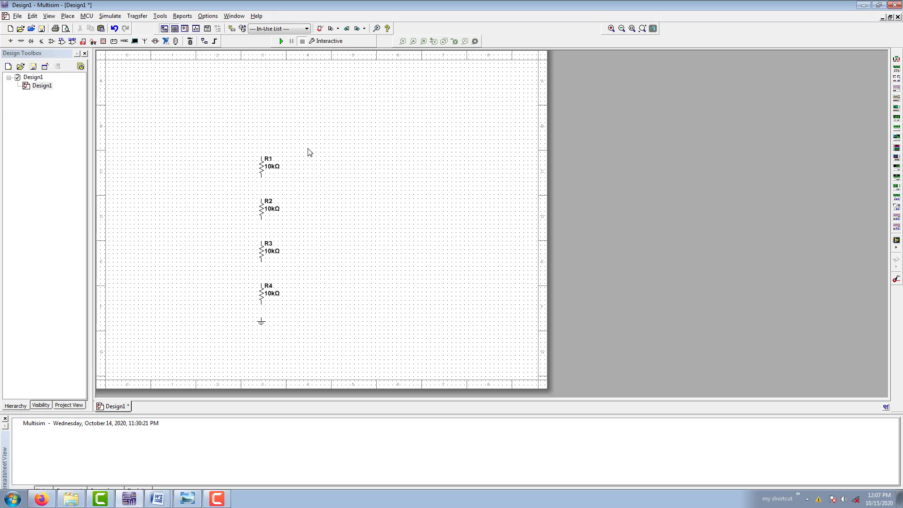
Move all four resistors and the ground symbol together up and to the left on the sheet.
{"action": "left_click_drag", "start_coordinate": [309, 151], "coordinate": [238, 351]}
{"action": "left_click_drag", "start_coordinate": [263, 255], "coordinate": [218, 230]}
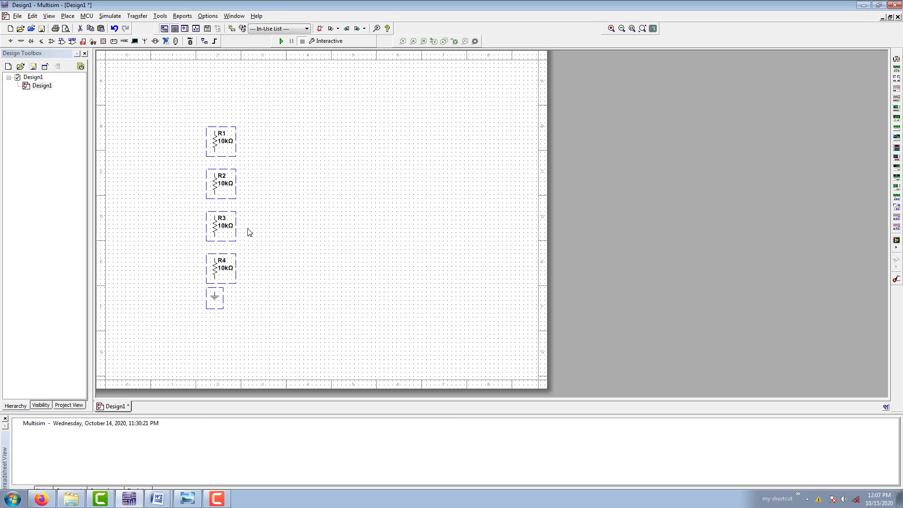
{"action": "left_click", "coordinate": [296, 227]}
Place an AC_POWER source from the POWER_SOURCES family to the left of R2 and leave the component browser.
{"action": "left_click", "coordinate": [11, 41]}
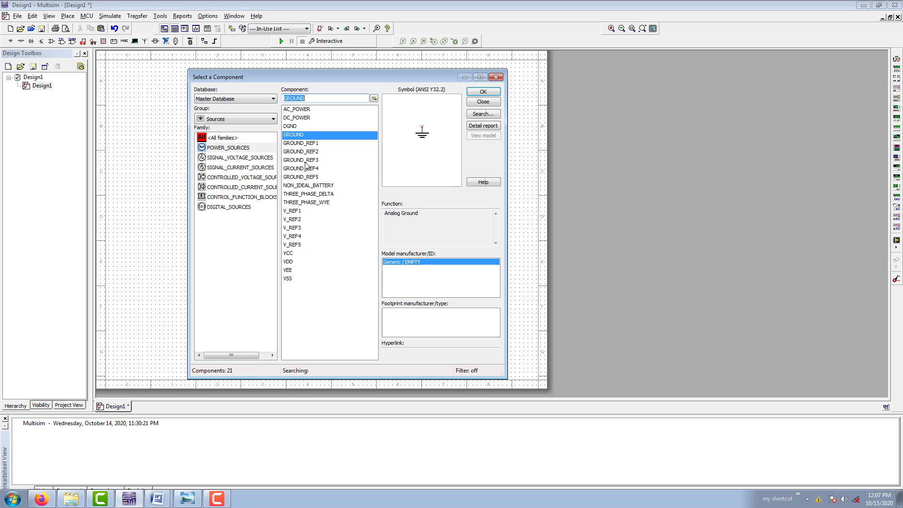
{"action": "left_click", "coordinate": [221, 147]}
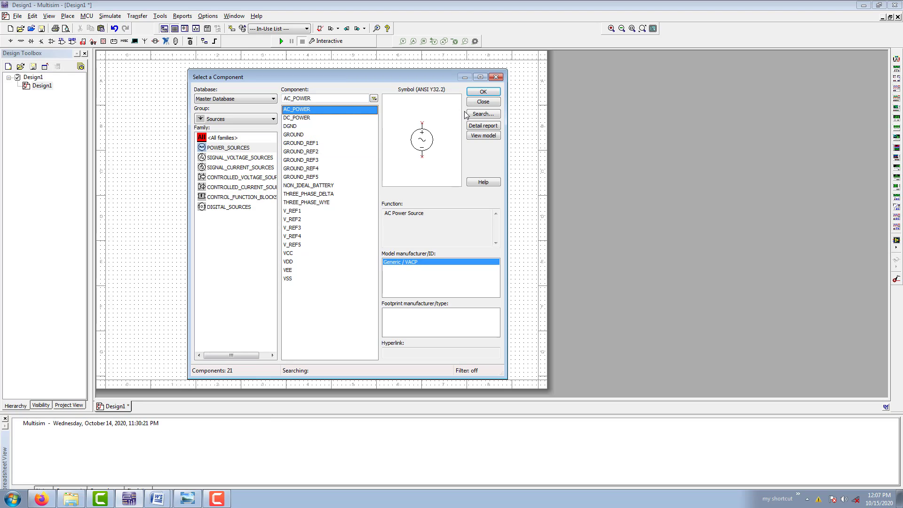
{"action": "left_click", "coordinate": [483, 92]}
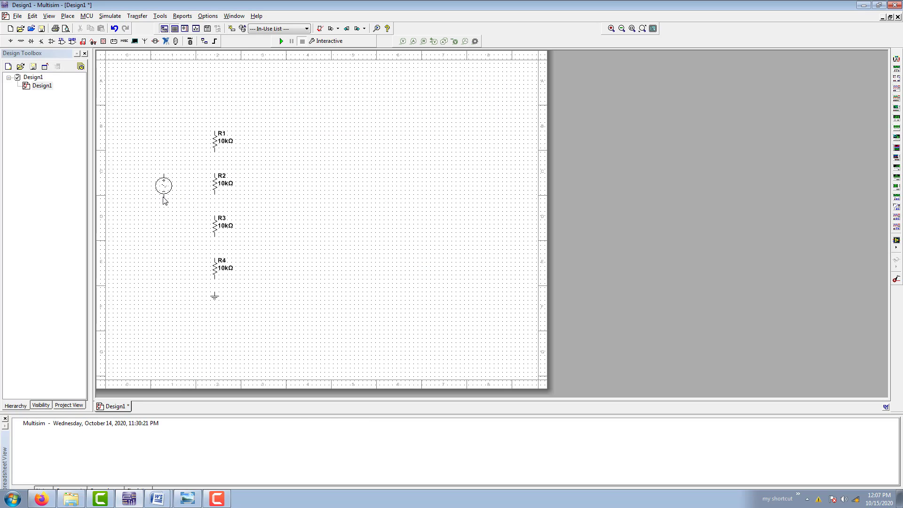
{"action": "left_click", "coordinate": [165, 201]}
{"action": "key", "text": "Escape"}
Set the AC source V1's RMS voltage to 60 V.
{"action": "double_click", "coordinate": [168, 190]}
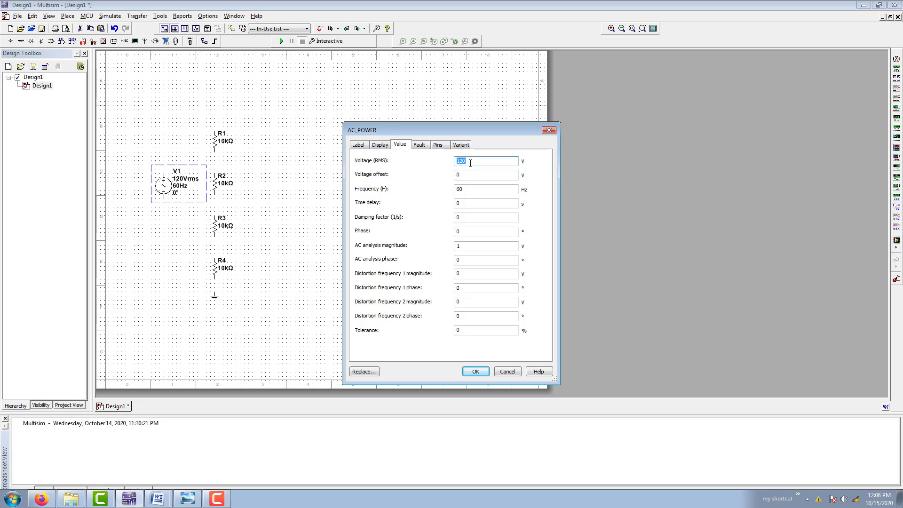
{"action": "type", "text": "60"}
{"action": "left_click", "coordinate": [475, 372]}
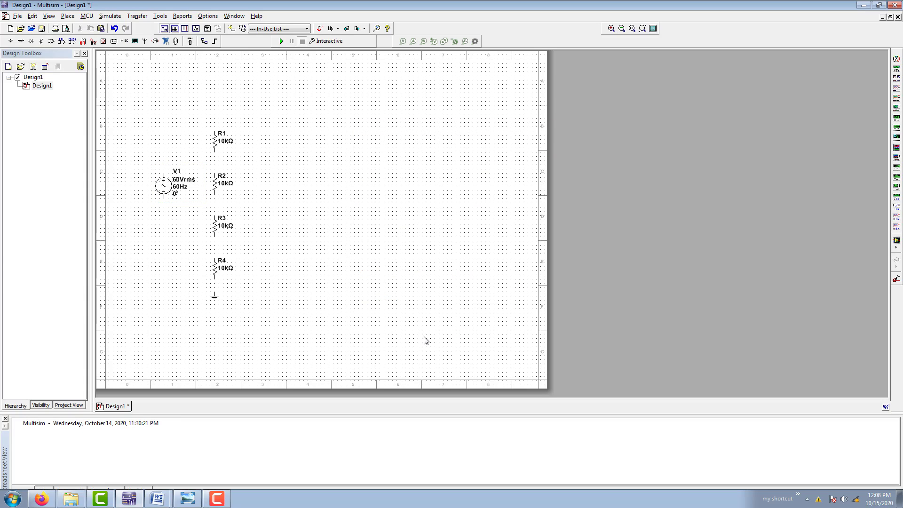
Duplicate the ground symbol below V1 and wire it to V1's negative terminal.
{"action": "left_click", "coordinate": [218, 299]}
{"action": "key", "text": "ctrl+c"}
{"action": "key", "text": "ctrl+v"}
{"action": "left_click", "coordinate": [164, 247]}
{"action": "left_click", "coordinate": [164, 199]}
Wire V1's positive terminal to the top of R1, and R1's lower end to R2.
{"action": "scroll", "coordinate": [149, 175], "scroll_direction": "up", "scroll_amount": 2}
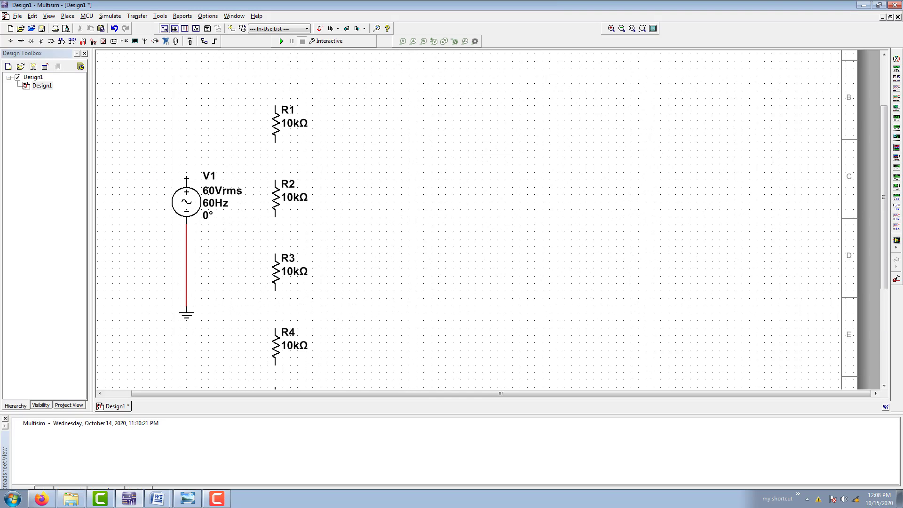
{"action": "left_click", "coordinate": [186, 178]}
{"action": "left_click", "coordinate": [275, 104]}
{"action": "left_click", "coordinate": [275, 140]}
{"action": "left_click", "coordinate": [275, 179]}
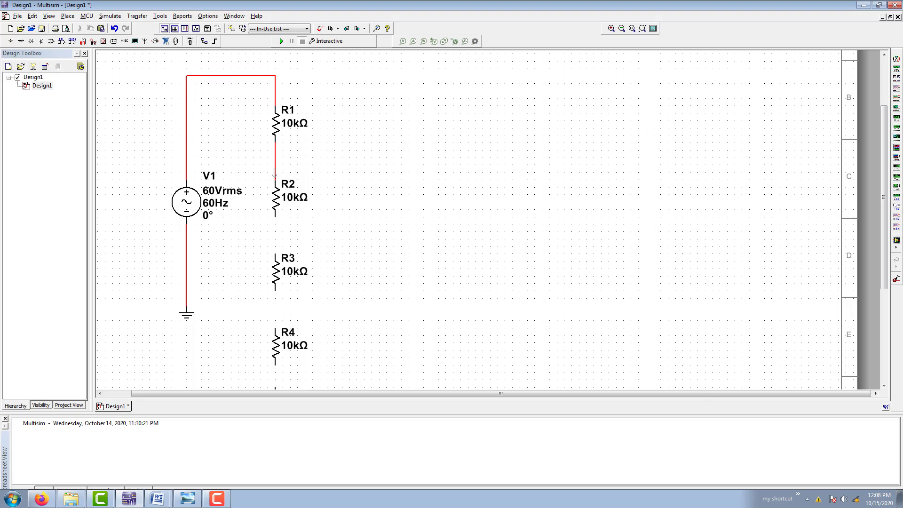
Wire R2, R3 and R4 in series and connect R4's lower end to the ground symbol.
{"action": "scroll", "coordinate": [275, 176], "scroll_direction": "down", "scroll_amount": 1}
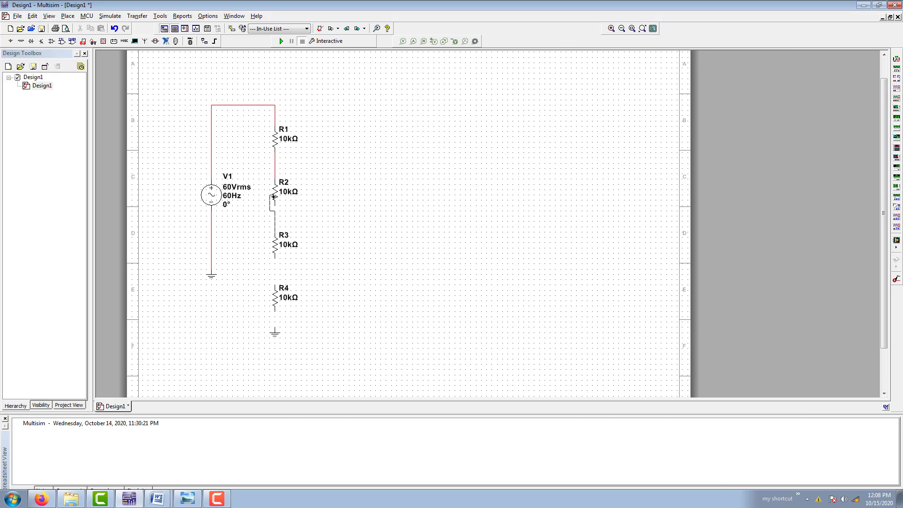
{"action": "left_click", "coordinate": [275, 203]}
{"action": "left_click", "coordinate": [276, 231]}
{"action": "left_click", "coordinate": [275, 260]}
{"action": "left_click", "coordinate": [276, 285]}
{"action": "left_click", "coordinate": [275, 331]}
Place a multimeter to the right of R1 and a two-channel oscilloscope beside it.
{"action": "left_click", "coordinate": [897, 60]}
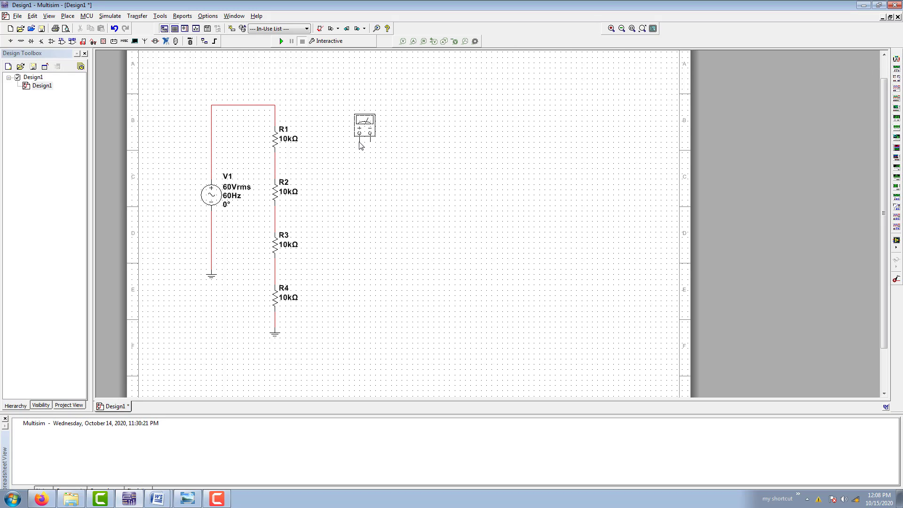
{"action": "left_click", "coordinate": [360, 142]}
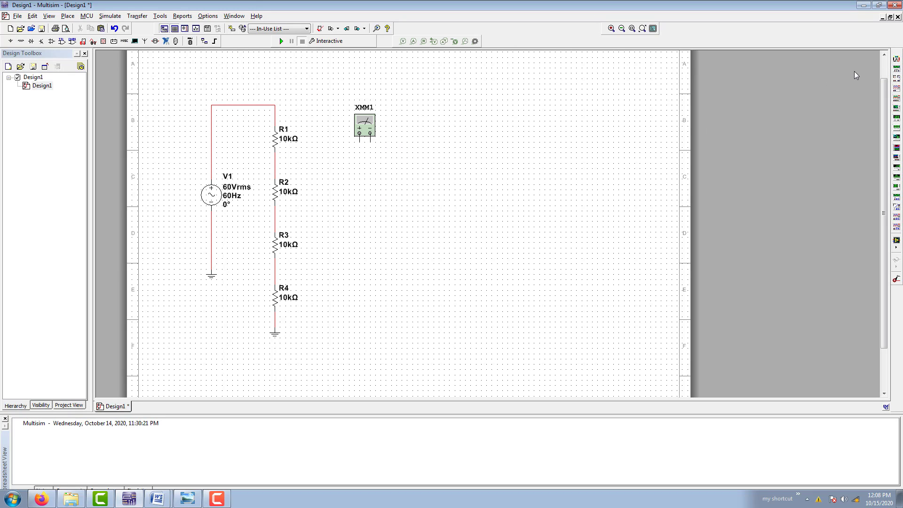
{"action": "left_click", "coordinate": [897, 89]}
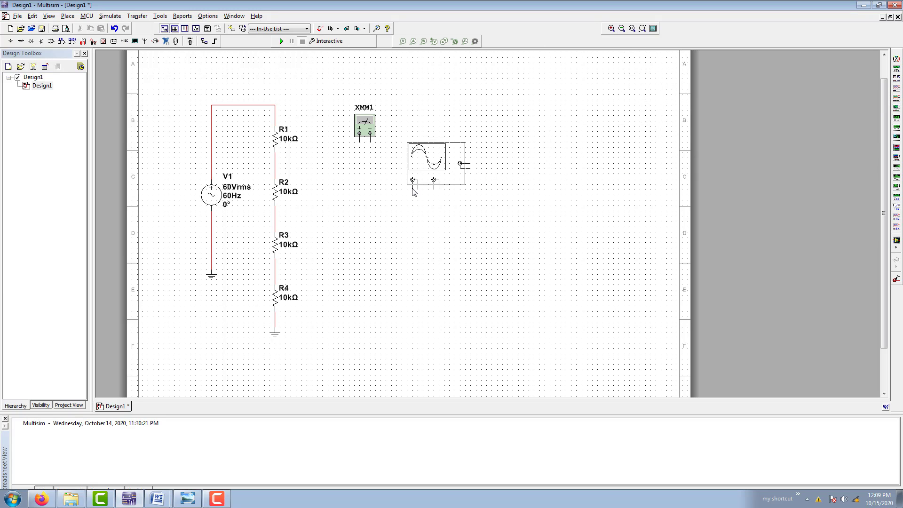
{"action": "left_click", "coordinate": [413, 191]}
{"action": "left_click", "coordinate": [370, 129]}
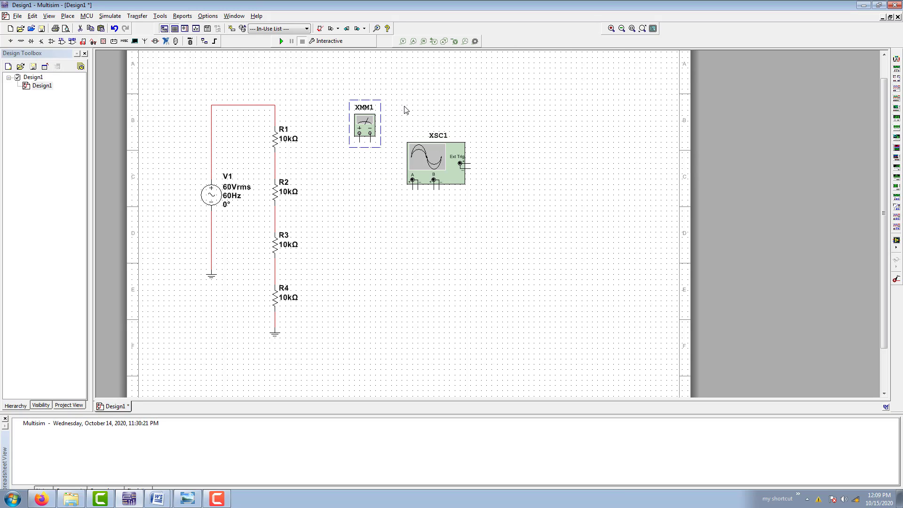
{"action": "left_click", "coordinate": [425, 119]}
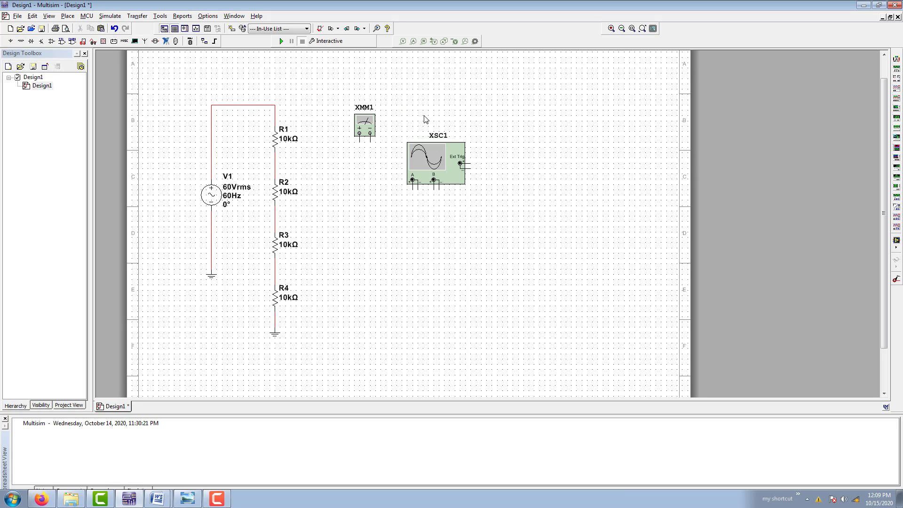
Open multimeter XMM1, try its measurement modes and set it to measure AC voltage.
{"action": "left_click", "coordinate": [367, 126]}
{"action": "double_click", "coordinate": [366, 126]}
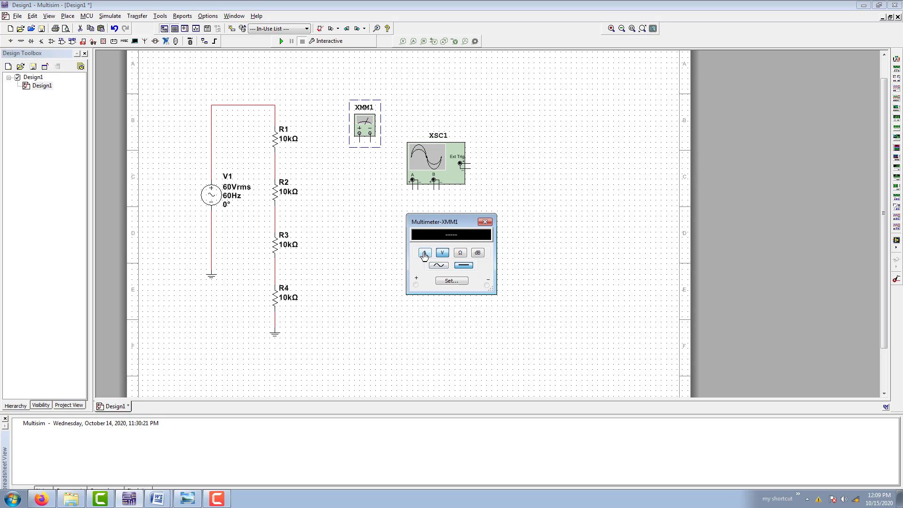
{"action": "left_click", "coordinate": [424, 254]}
{"action": "left_click", "coordinate": [443, 253]}
{"action": "left_click", "coordinate": [463, 255]}
{"action": "left_click", "coordinate": [481, 255]}
{"action": "left_click", "coordinate": [443, 254]}
{"action": "left_click", "coordinate": [438, 266]}
{"action": "left_click", "coordinate": [439, 267]}
Review multimeter XMM1's electronic and display settings, accept them and close the instrument window.
{"action": "left_click", "coordinate": [451, 281]}
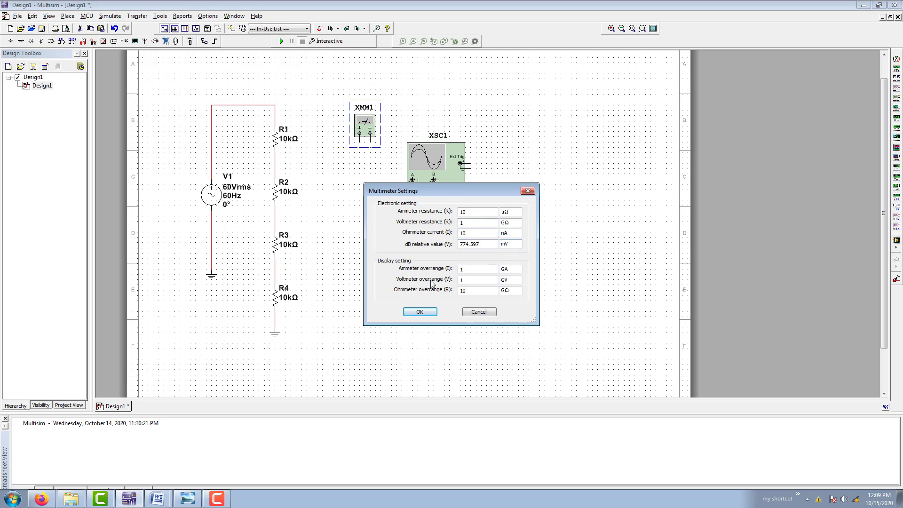
{"action": "left_click", "coordinate": [431, 316]}
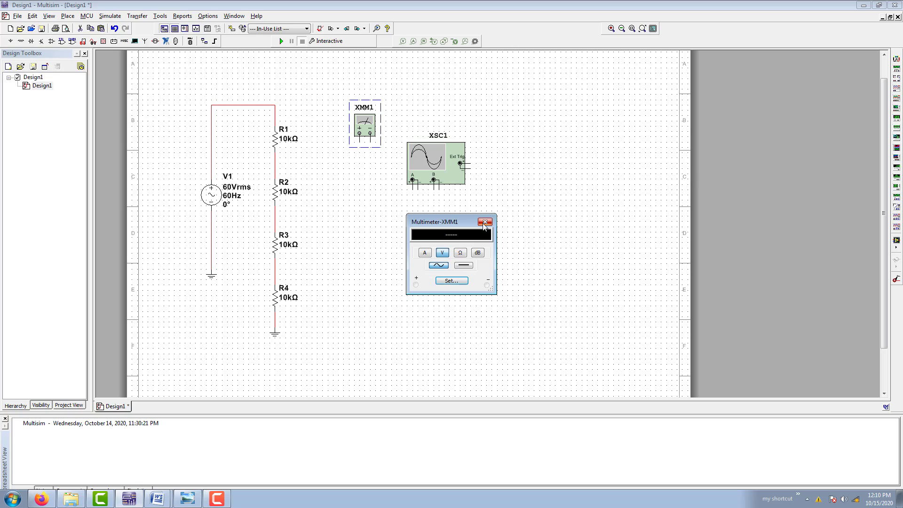
{"action": "left_click", "coordinate": [485, 225]}
{"action": "left_click", "coordinate": [369, 154]}
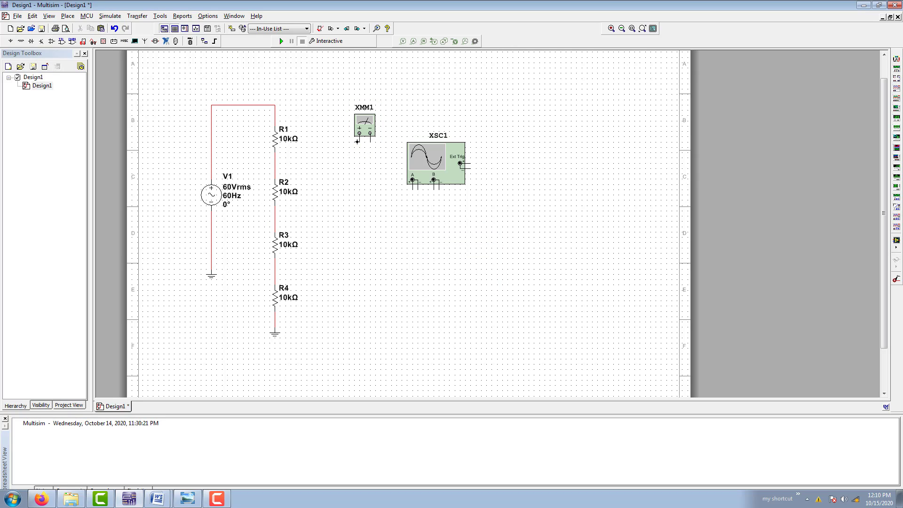
Wire XMM1's positive terminal to the node between R2 and R3, and its negative terminal to a duplicated ground symbol.
{"action": "left_click", "coordinate": [359, 134]}
{"action": "left_click", "coordinate": [276, 218]}
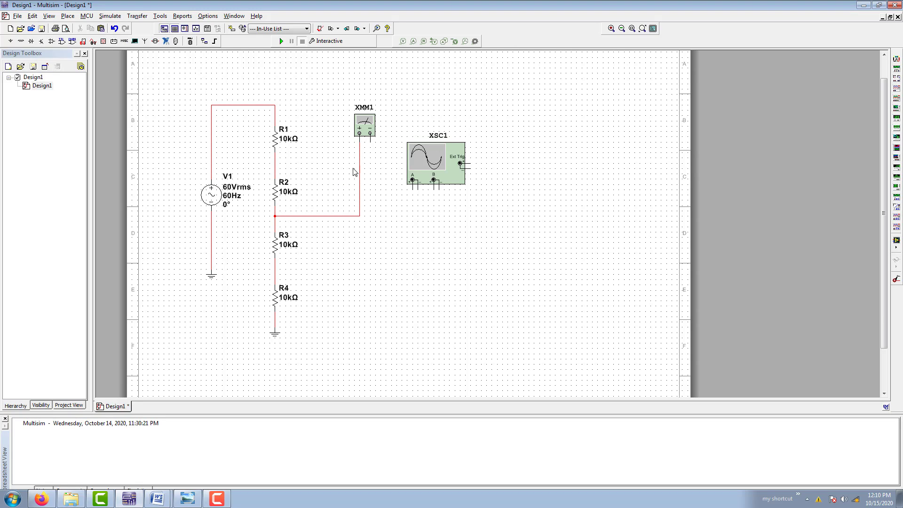
{"action": "left_click", "coordinate": [274, 335]}
{"action": "key", "text": "ctrl+v"}
{"action": "left_click", "coordinate": [372, 183]}
{"action": "left_click", "coordinate": [370, 143]}
Open oscilloscope XSC1, try channel A's AC, 0 and DC coupling modes, and close the instrument window.
{"action": "double_click", "coordinate": [441, 175]}
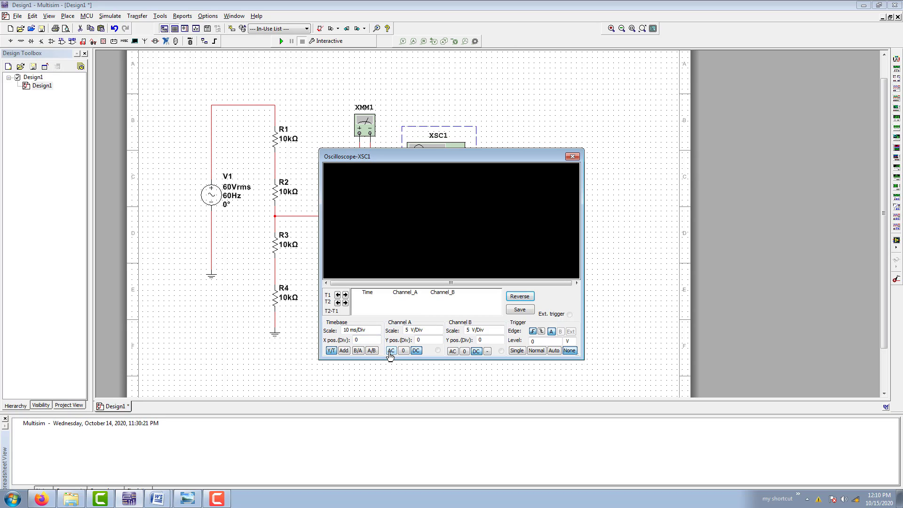
{"action": "left_click", "coordinate": [390, 352]}
{"action": "left_click", "coordinate": [403, 351]}
{"action": "left_click", "coordinate": [416, 351]}
{"action": "left_click", "coordinate": [573, 157]}
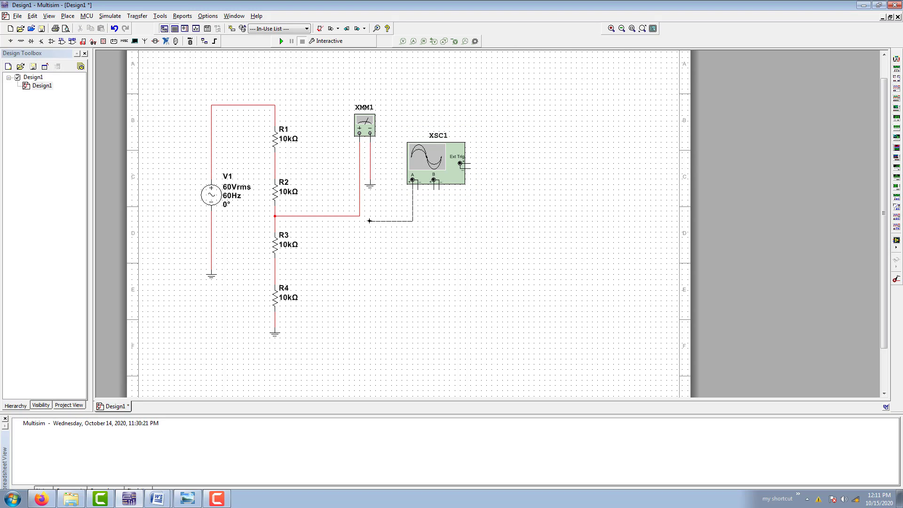
Wire XSC1's channel A positive terminal to the R2–R3 node and its negative terminal to the wire below R4.
{"action": "left_click", "coordinate": [362, 216]}
{"action": "left_click", "coordinate": [359, 217]}
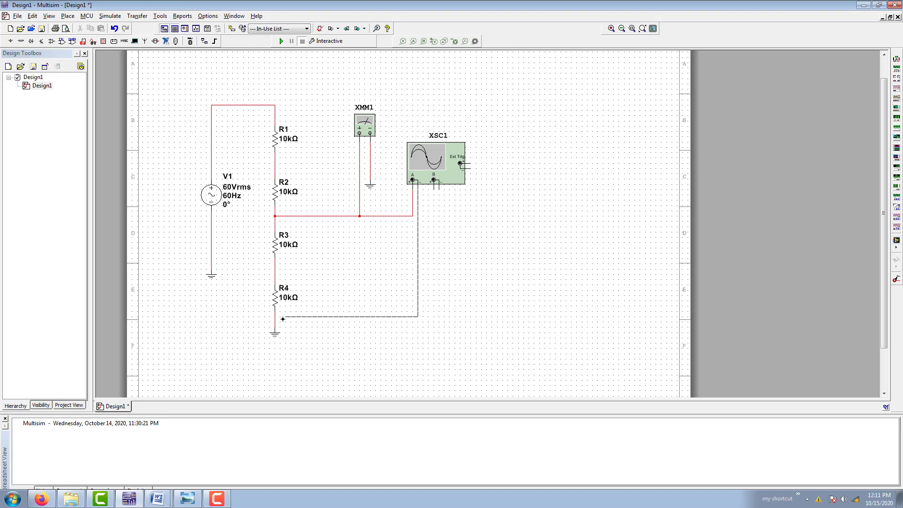
{"action": "left_click", "coordinate": [275, 318]}
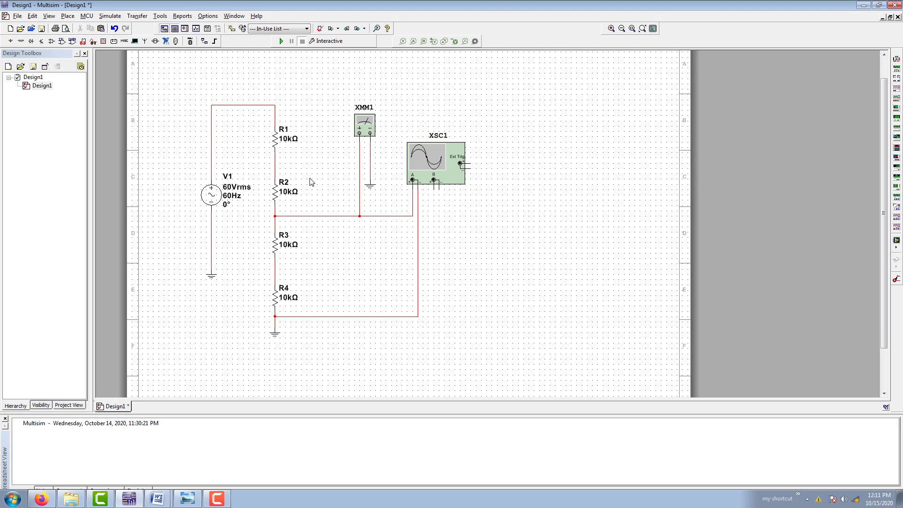
Open the XMM1 and XSC1 instrument windows, arrange them clear of the circuit and run the simulation.
{"action": "double_click", "coordinate": [369, 126]}
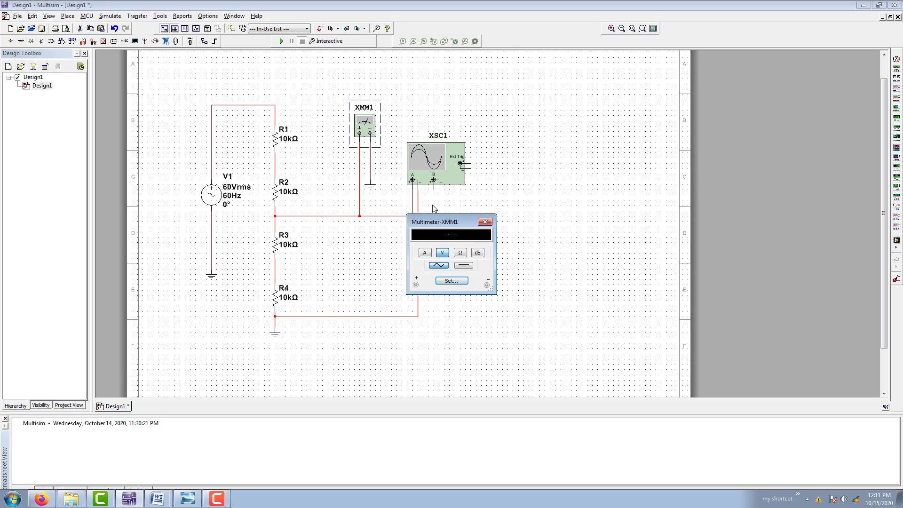
{"action": "left_click_drag", "start_coordinate": [449, 223], "coordinate": [580, 91]}
{"action": "double_click", "coordinate": [453, 154]}
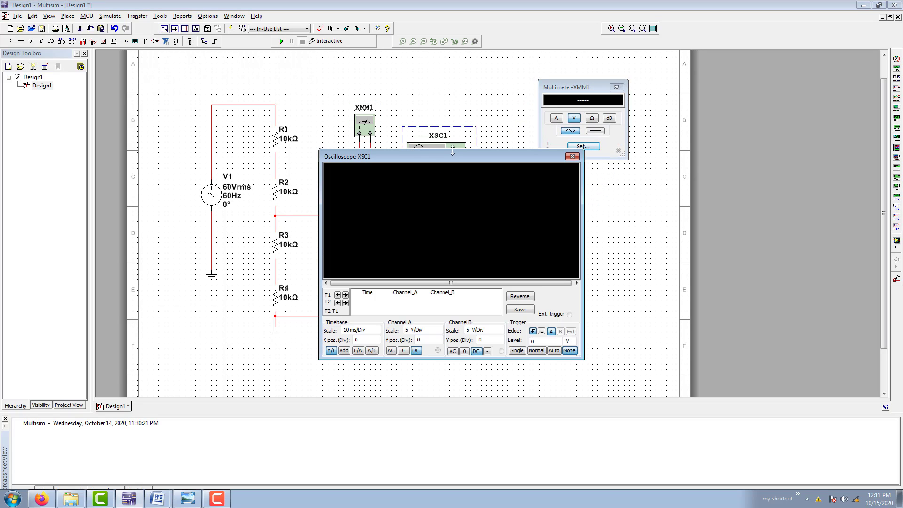
{"action": "left_click_drag", "start_coordinate": [433, 160], "coordinate": [624, 183]}
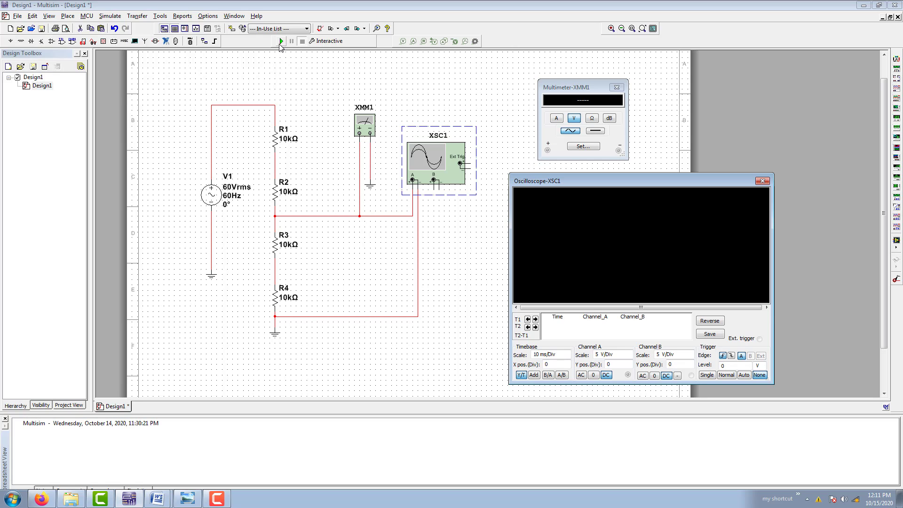
{"action": "left_click", "coordinate": [281, 43]}
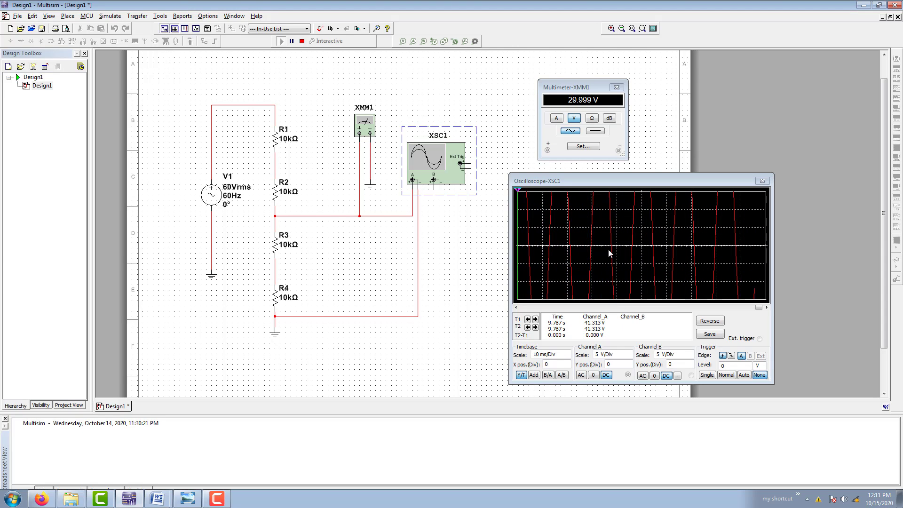
Enlarge the oscilloscope window and reposition it over the schematic to show the full waveform display and controls.
{"action": "left_click_drag", "start_coordinate": [609, 182], "coordinate": [390, 129]}
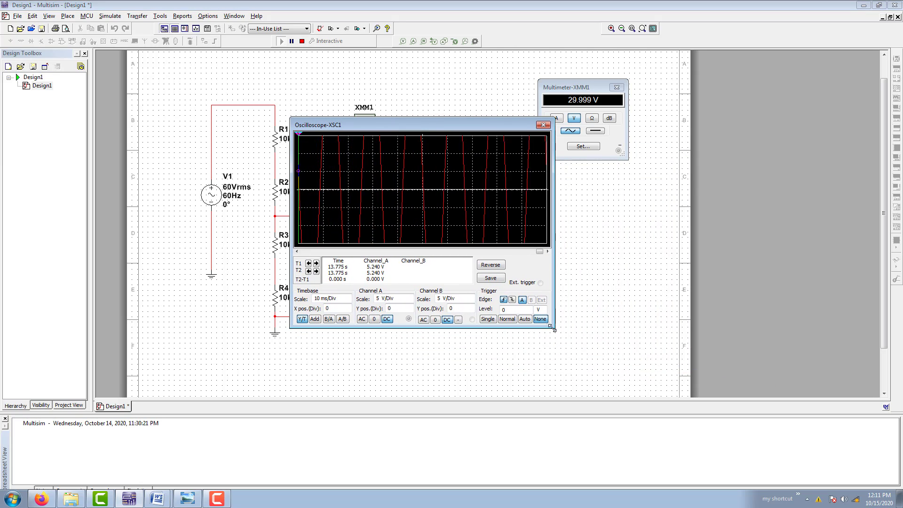
{"action": "left_click_drag", "start_coordinate": [551, 328], "coordinate": [721, 415]}
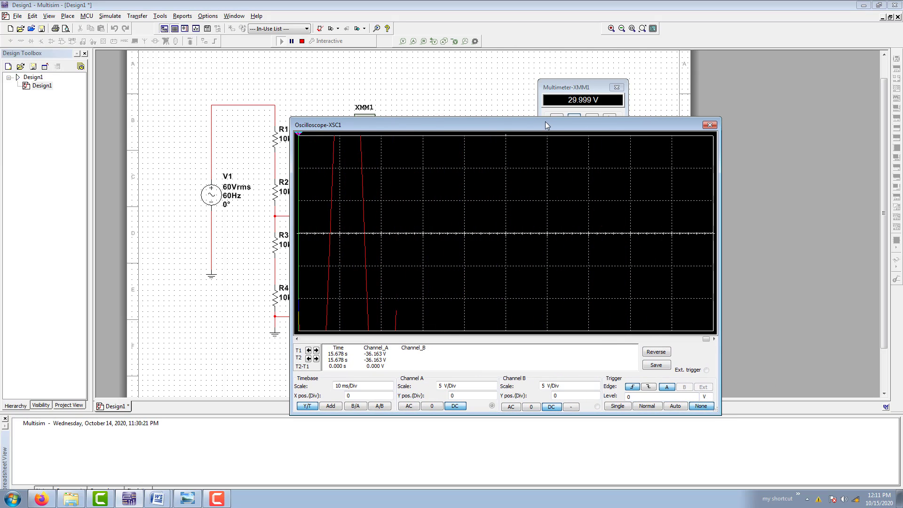
{"action": "left_click_drag", "start_coordinate": [546, 122], "coordinate": [486, 52]}
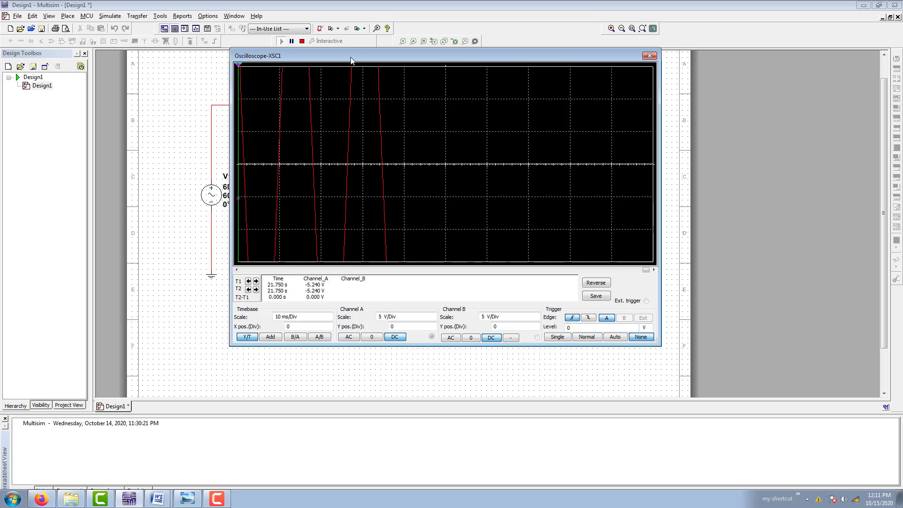
{"action": "left_click_drag", "start_coordinate": [351, 59], "coordinate": [391, 60]}
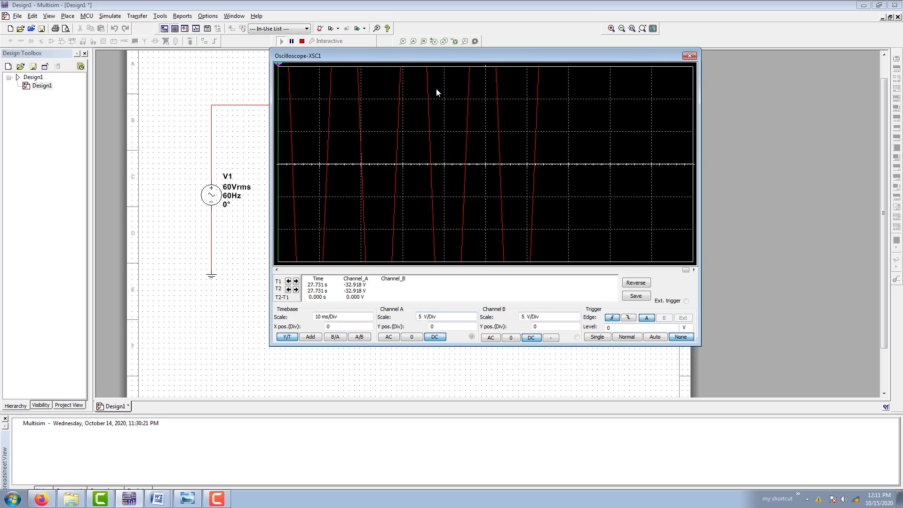
{"action": "left_click_drag", "start_coordinate": [441, 56], "coordinate": [665, 66]}
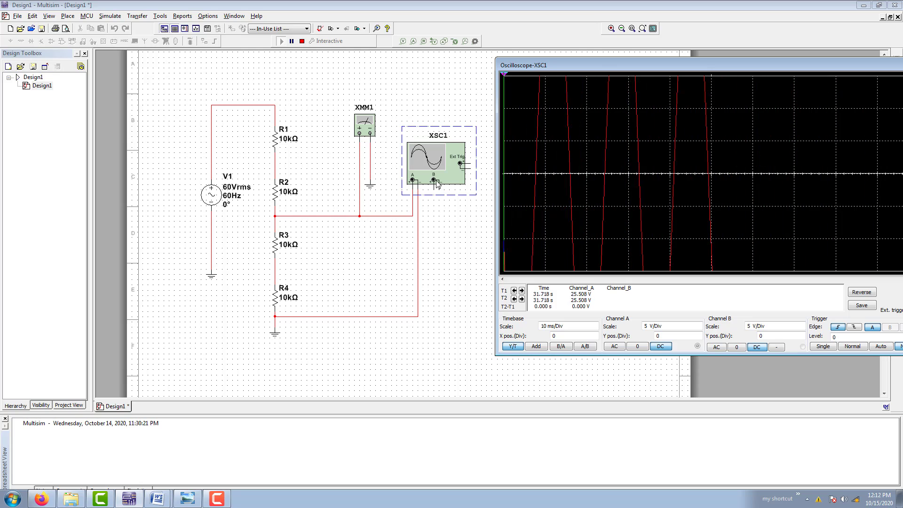
{"action": "left_click_drag", "start_coordinate": [686, 69], "coordinate": [453, 68]}
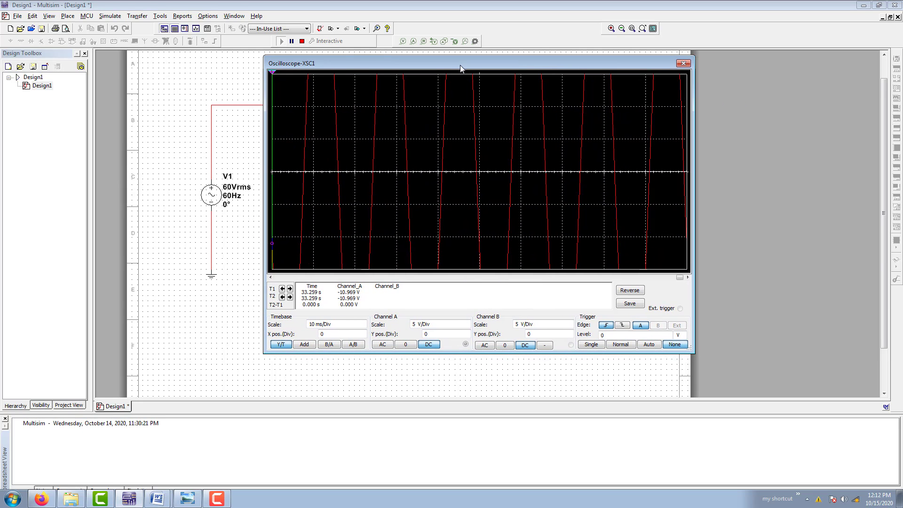
Set the oscilloscope's channel A scale to 20 V/Div.
{"action": "left_click", "coordinate": [427, 326]}
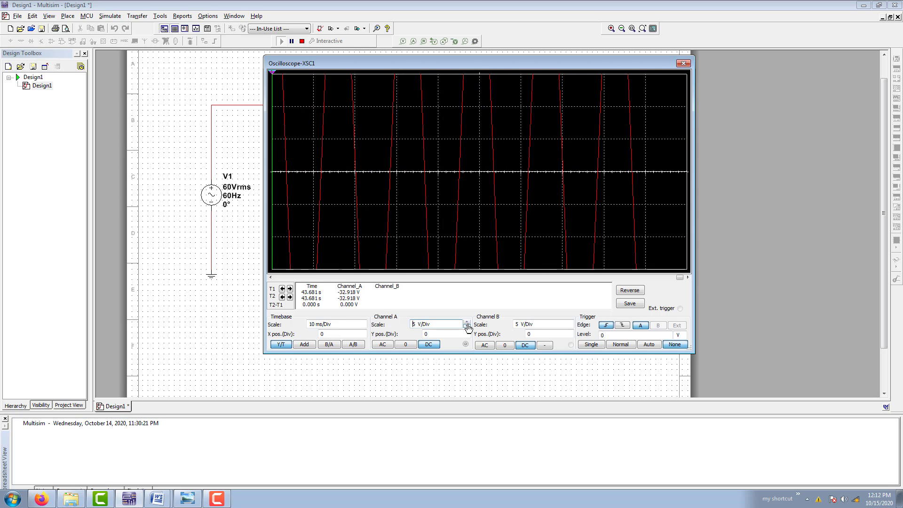
{"action": "left_click", "coordinate": [468, 323]}
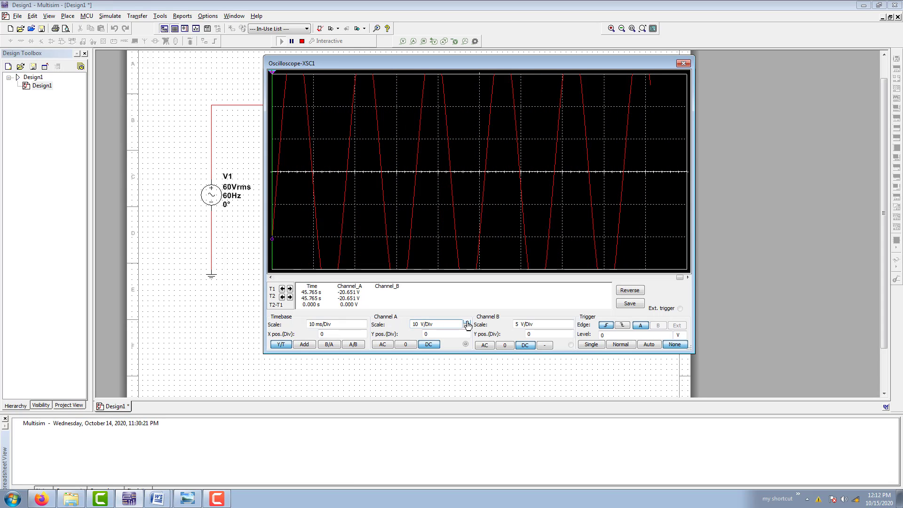
{"action": "left_click", "coordinate": [467, 323]}
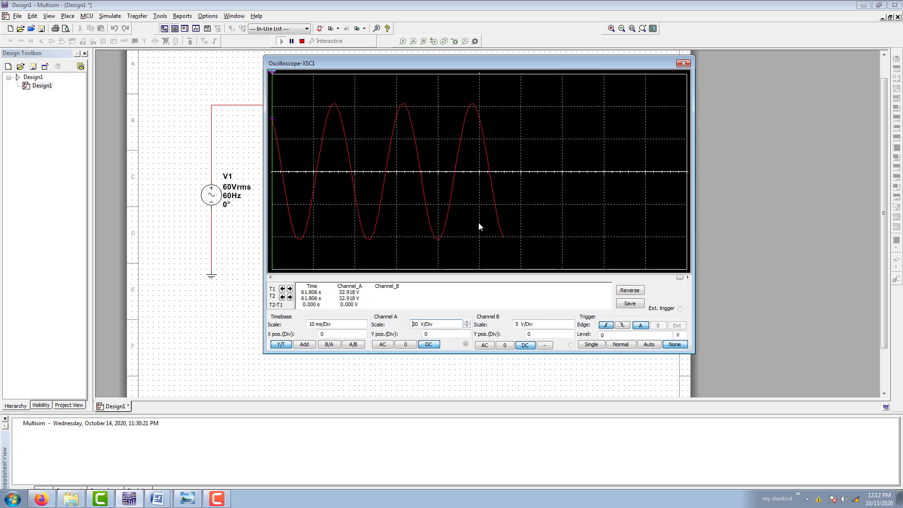
Set the oscilloscope's timebase scale to 100 ms/Div.
{"action": "left_click", "coordinate": [348, 325]}
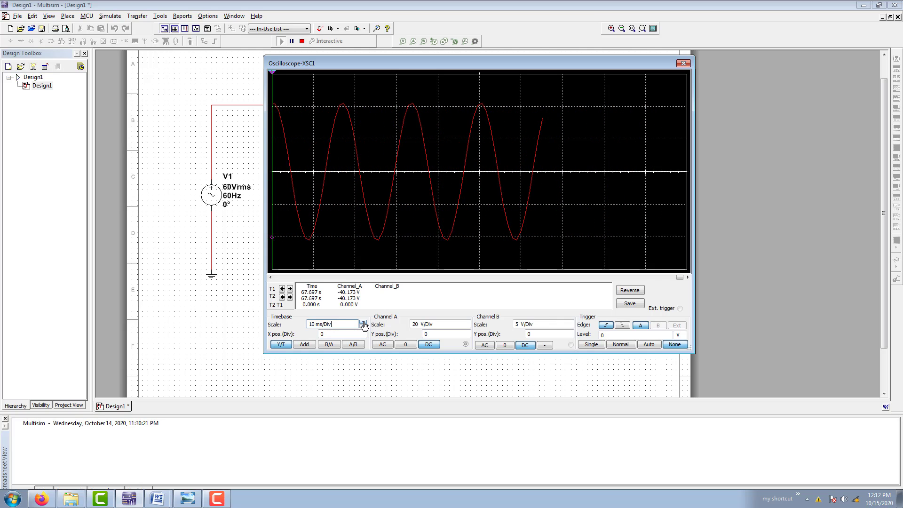
{"action": "left_click", "coordinate": [363, 324]}
{"action": "left_click", "coordinate": [363, 324]}
{"action": "left_click", "coordinate": [364, 322]}
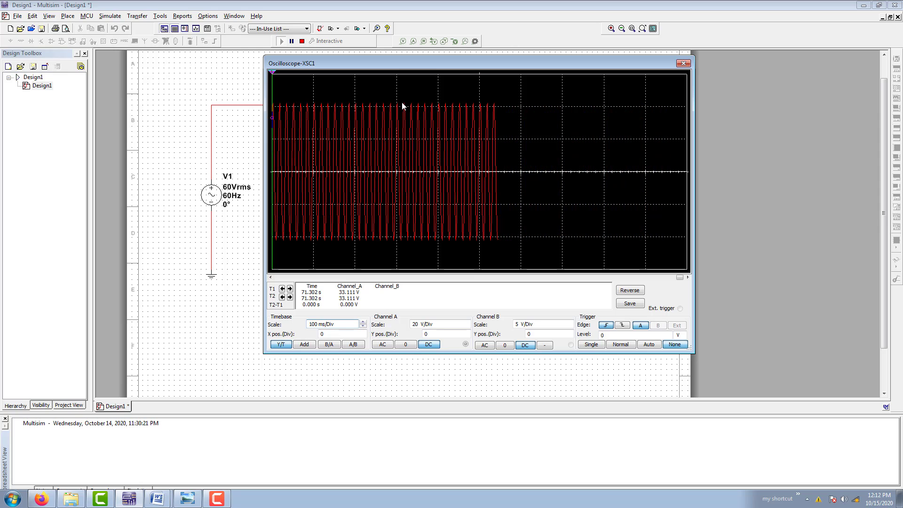
Shift channel A's Y position down to -0.2 and up to 0.6 divisions, and return it to 0.
{"action": "left_click", "coordinate": [454, 333]}
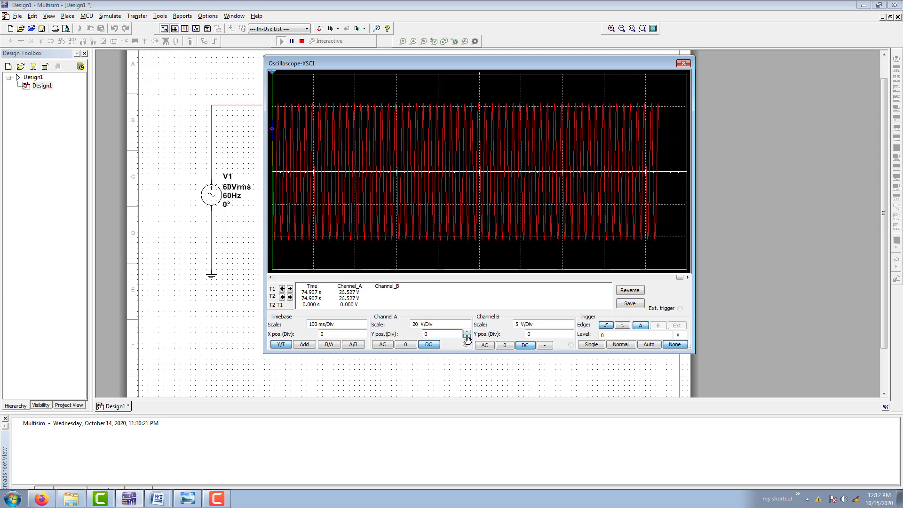
{"action": "left_click", "coordinate": [467, 337]}
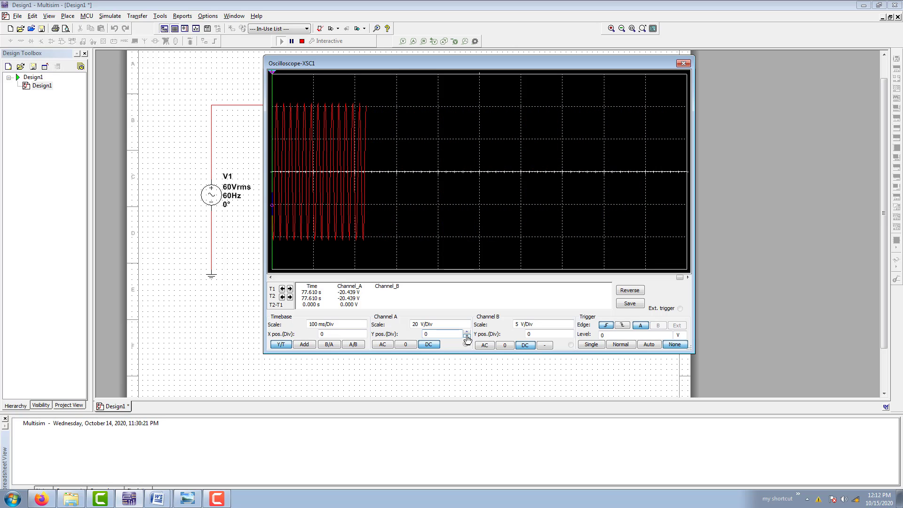
{"action": "left_click", "coordinate": [467, 337]}
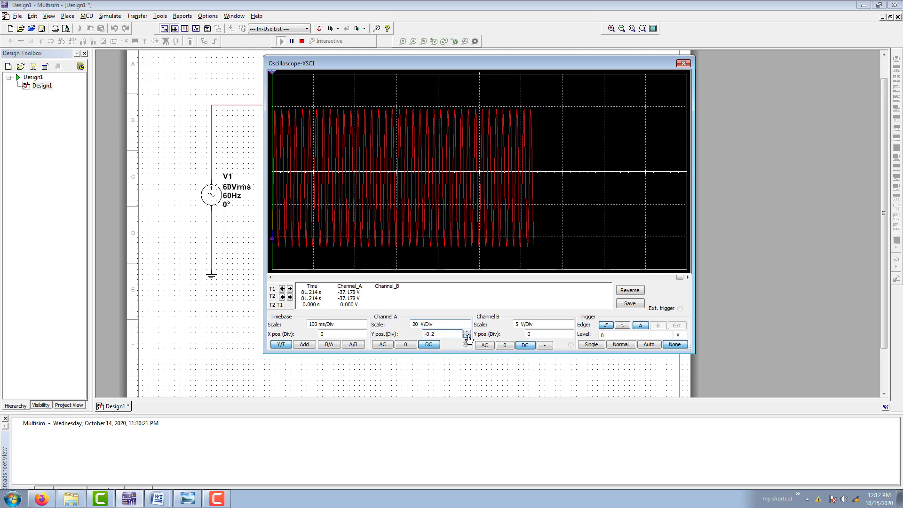
{"action": "left_click", "coordinate": [469, 333]}
{"action": "left_click", "coordinate": [469, 332]}
{"action": "left_click", "coordinate": [468, 332]}
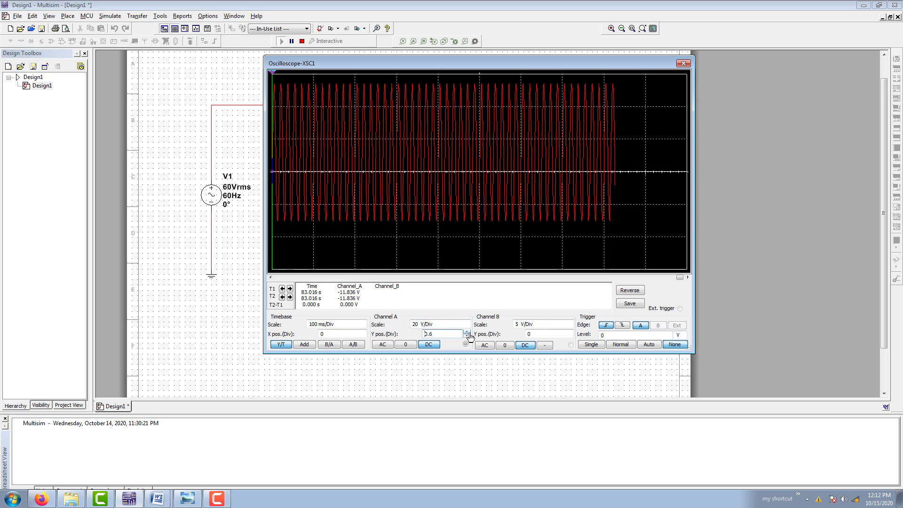
{"action": "left_click", "coordinate": [467, 332]}
{"action": "left_click", "coordinate": [468, 336]}
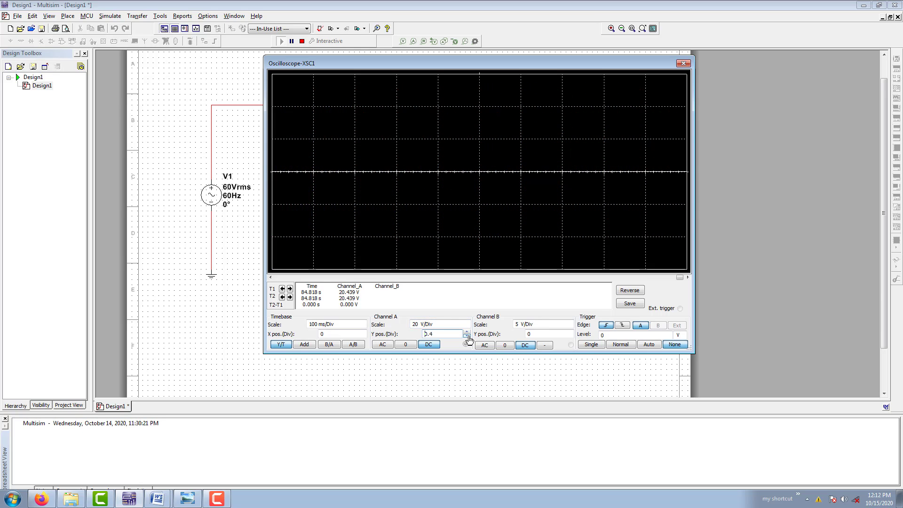
{"action": "left_click", "coordinate": [467, 337]}
{"action": "left_click", "coordinate": [467, 337]}
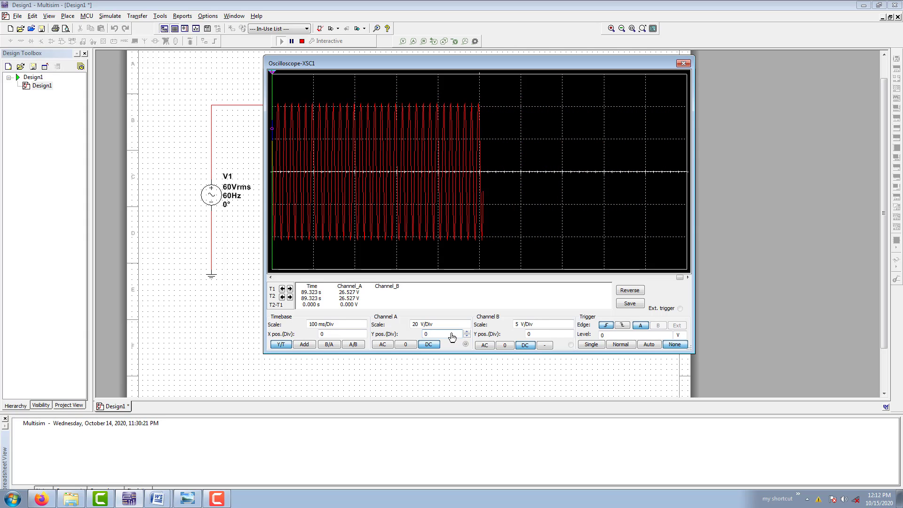
Set the oscilloscope's channel A Y position to 0.1 divisions and move the oscilloscope window aside.
{"action": "left_click", "coordinate": [466, 332]}
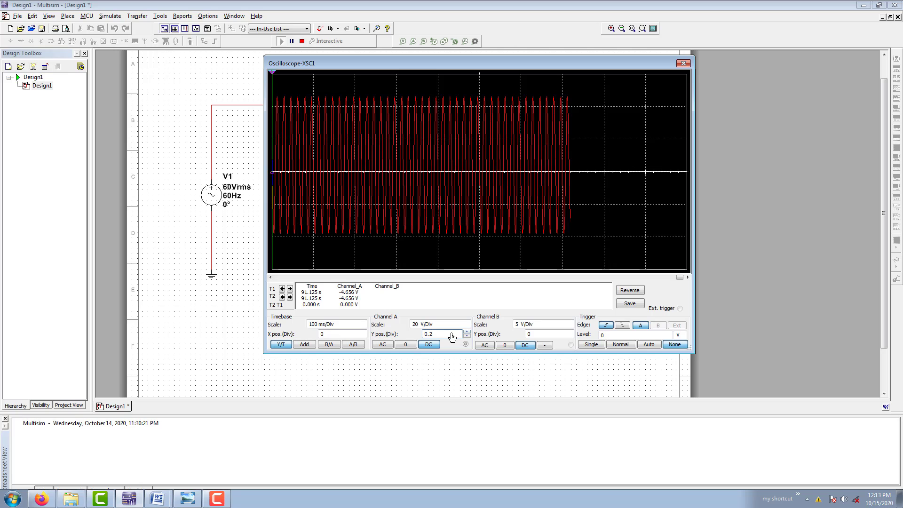
{"action": "left_click", "coordinate": [451, 335]}
{"action": "key", "text": "BackSpace"}
{"action": "type", "text": "1"}
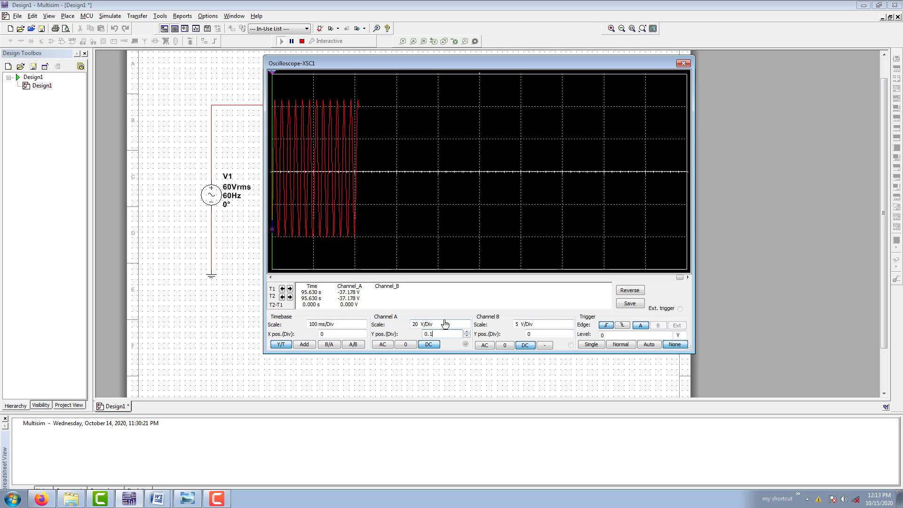
{"action": "left_click", "coordinate": [436, 324]}
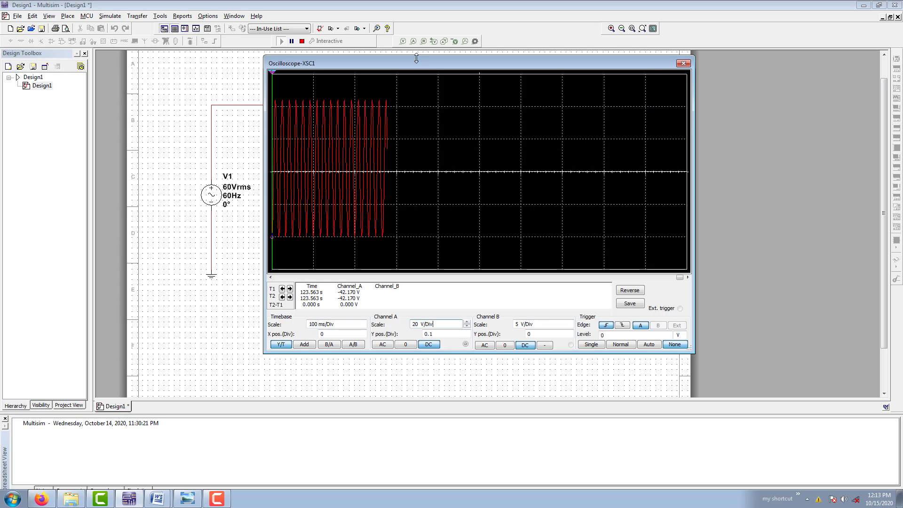
{"action": "left_click_drag", "start_coordinate": [414, 62], "coordinate": [535, 68]}
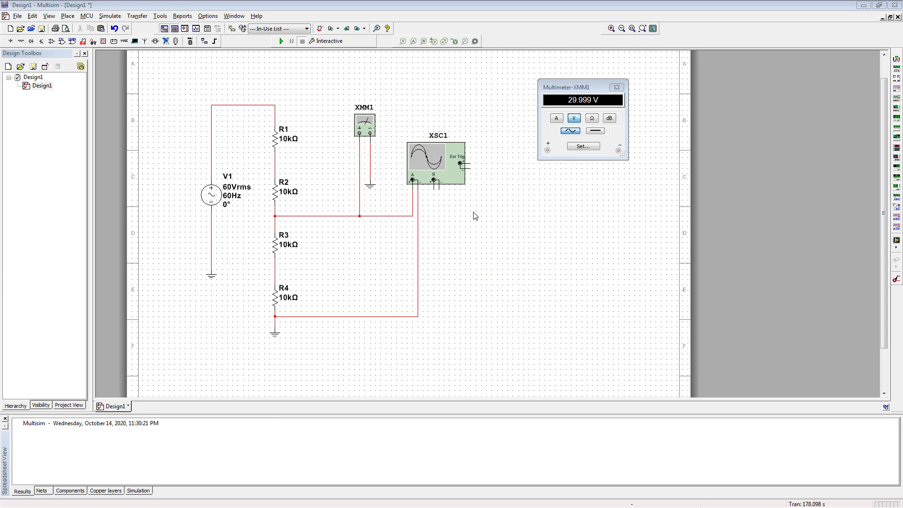
{"action": "left_click", "coordinate": [17, 16]}
{"action": "mouse_move", "coordinate": [52, 127]}
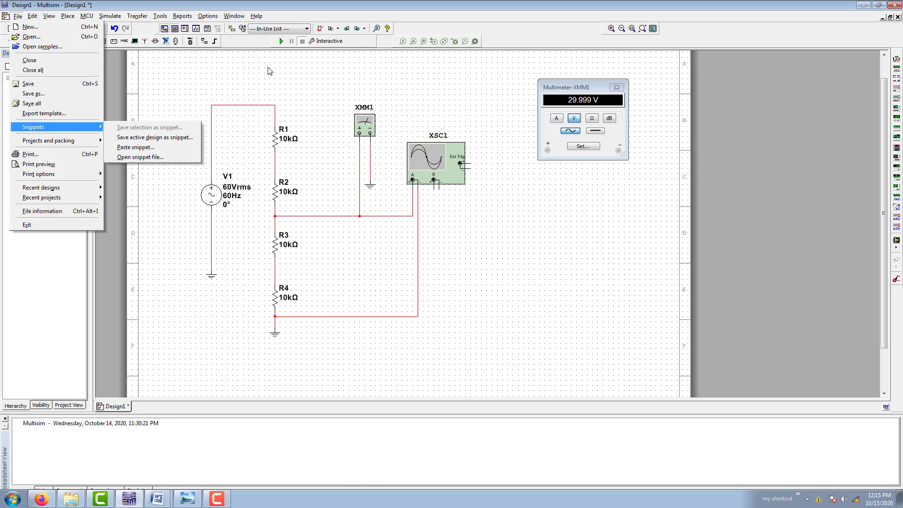
{"action": "left_click", "coordinate": [269, 71]}
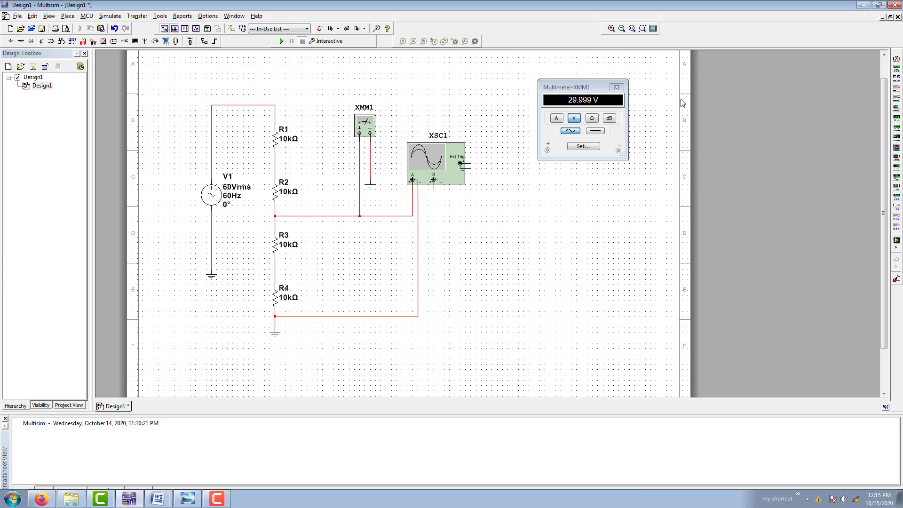
Close the multimeter window and save the whole circuit as a PNG snippet named ujicoba on the Desktop.
{"action": "left_click", "coordinate": [617, 87]}
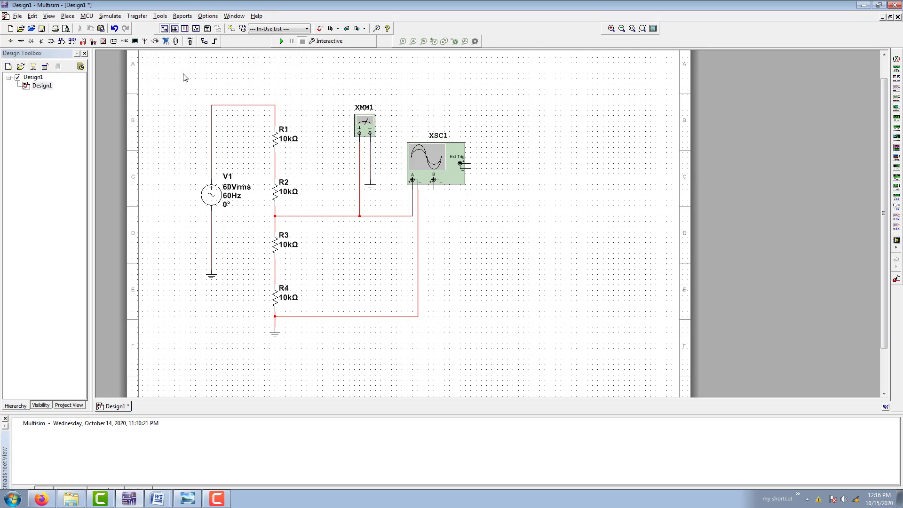
{"action": "left_click_drag", "start_coordinate": [189, 135], "coordinate": [500, 371]}
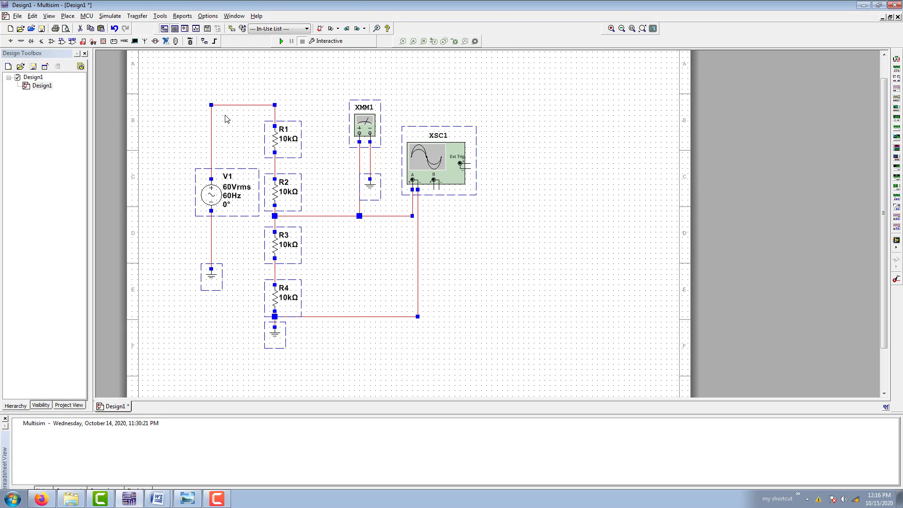
{"action": "left_click", "coordinate": [18, 16]}
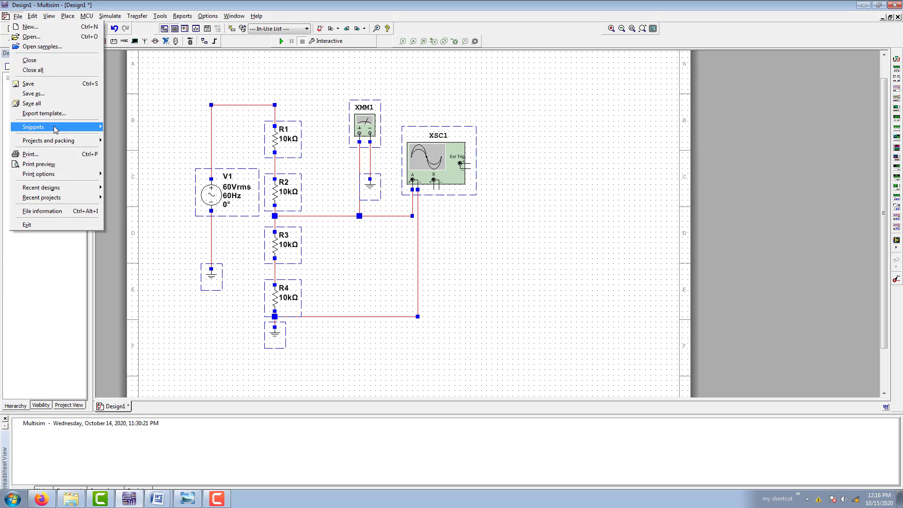
{"action": "mouse_move", "coordinate": [55, 129]}
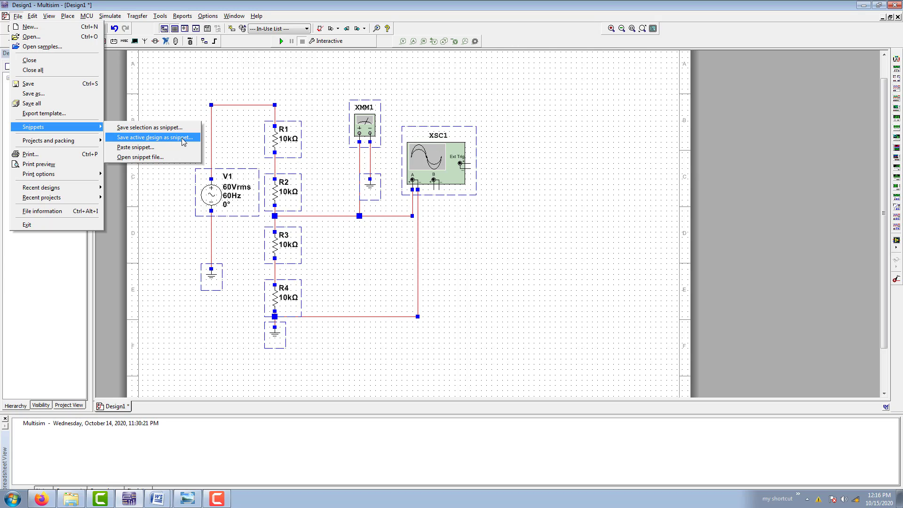
{"action": "left_click", "coordinate": [143, 128]}
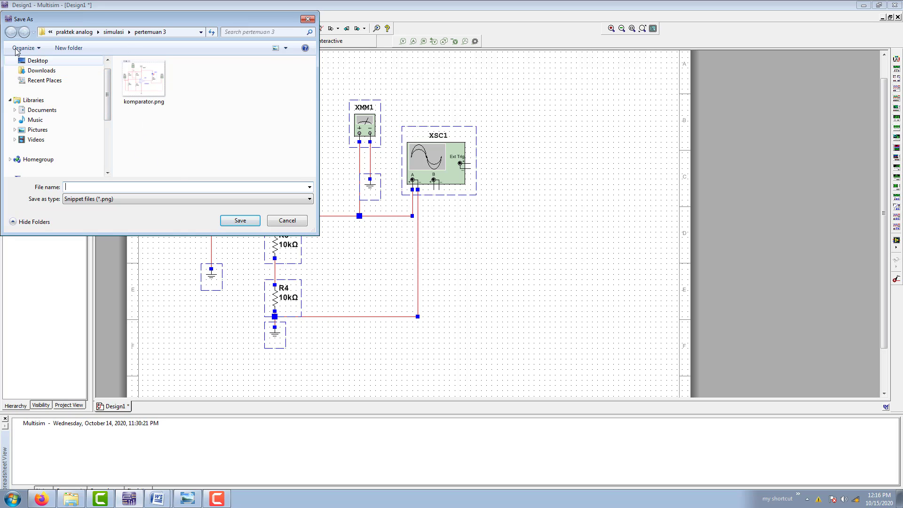
{"action": "left_click", "coordinate": [40, 61]}
{"action": "left_click", "coordinate": [153, 186]}
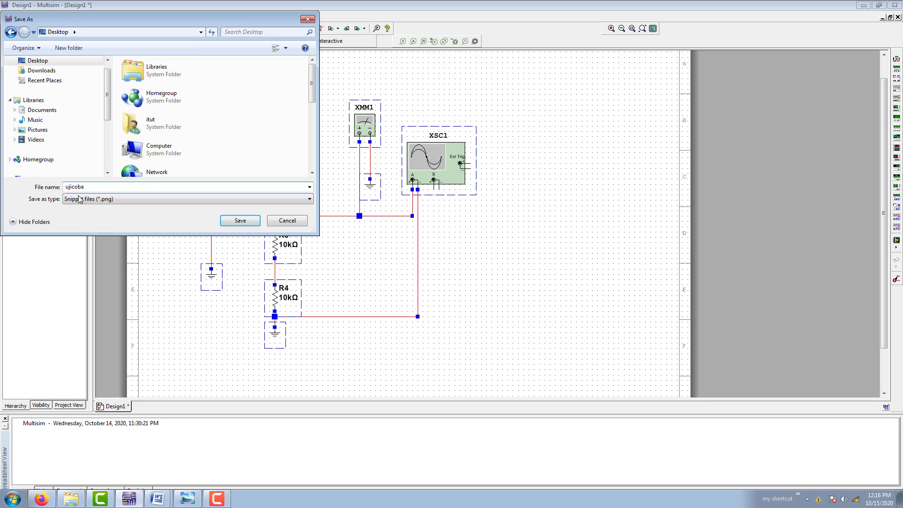
{"action": "left_click", "coordinate": [158, 202]}
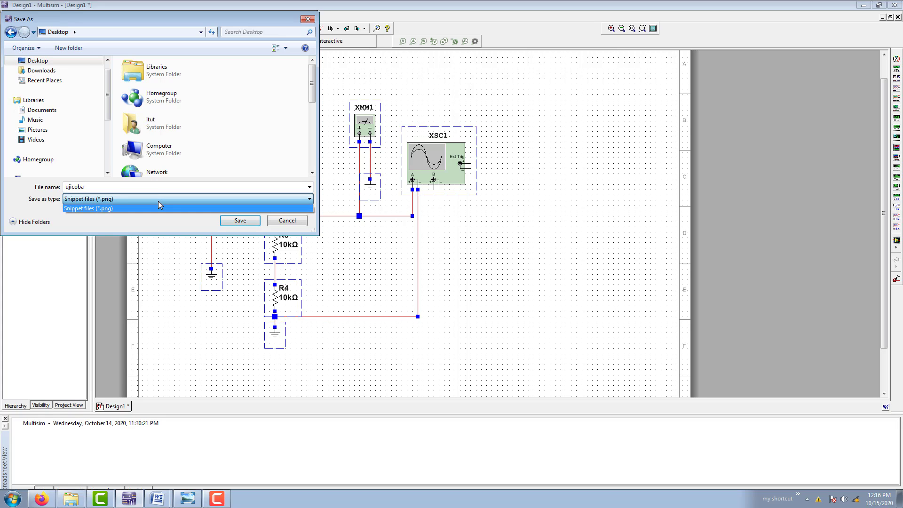
{"action": "left_click", "coordinate": [158, 202]}
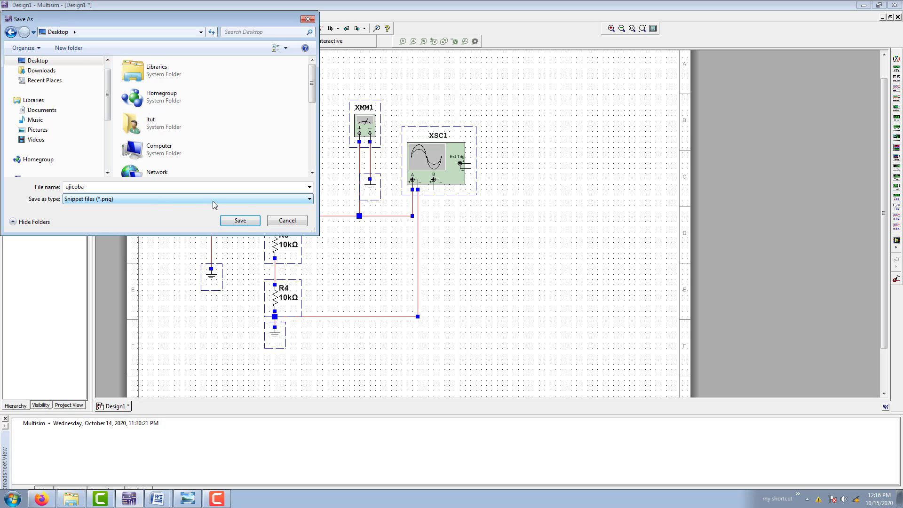
{"action": "left_click", "coordinate": [240, 221]}
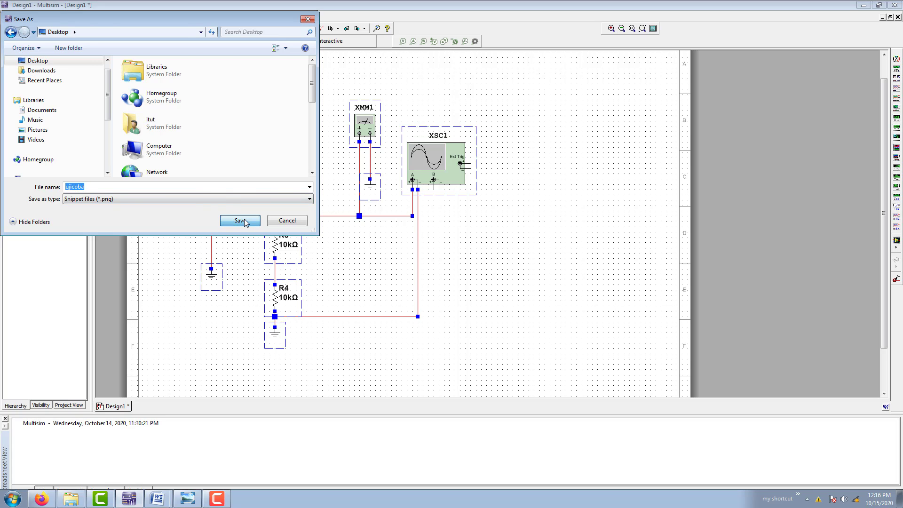
Switch to the desktop, open ujicoba.png to check the saved circuit image, and close it.
{"action": "left_click", "coordinate": [863, 5]}
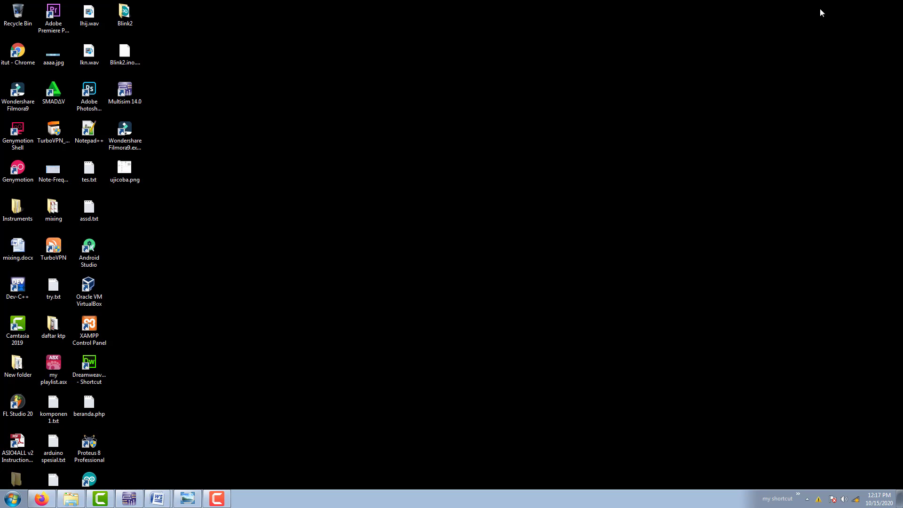
{"action": "double_click", "coordinate": [134, 168]}
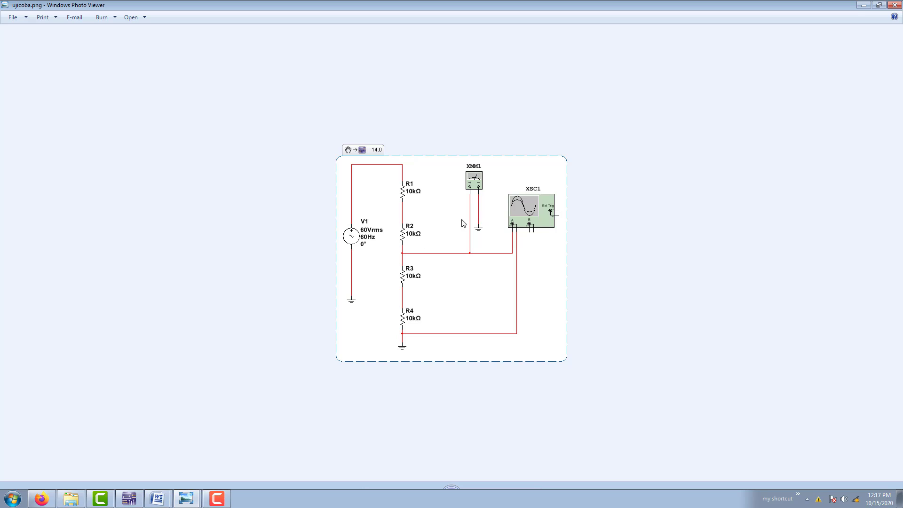
{"action": "left_click", "coordinate": [895, 5]}
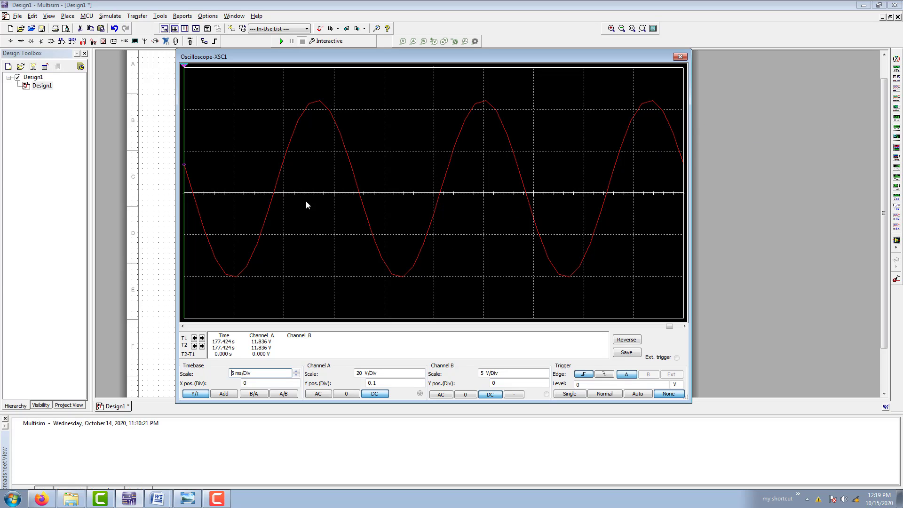
Launch Paint from the Windows accessories.
{"action": "left_click", "coordinate": [13, 498]}
{"action": "left_click", "coordinate": [67, 457]}
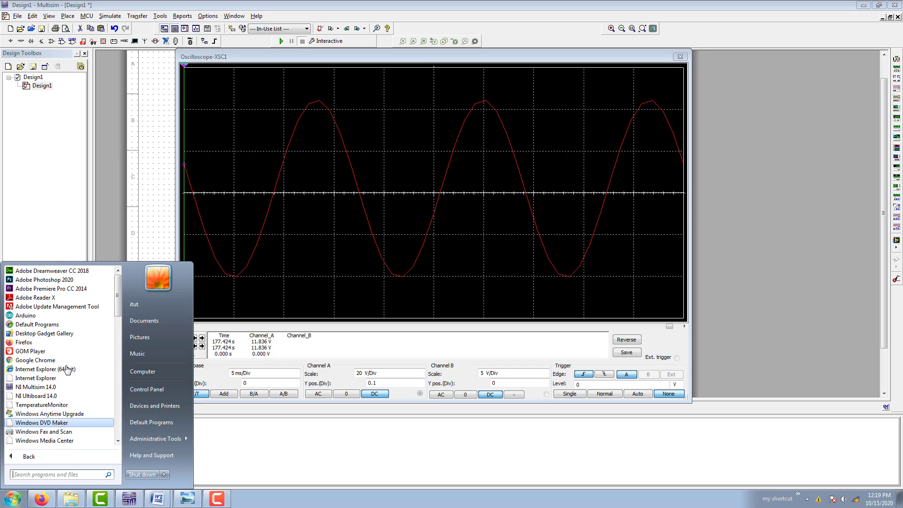
{"action": "scroll", "coordinate": [68, 370], "scroll_direction": "down", "scroll_amount": 4}
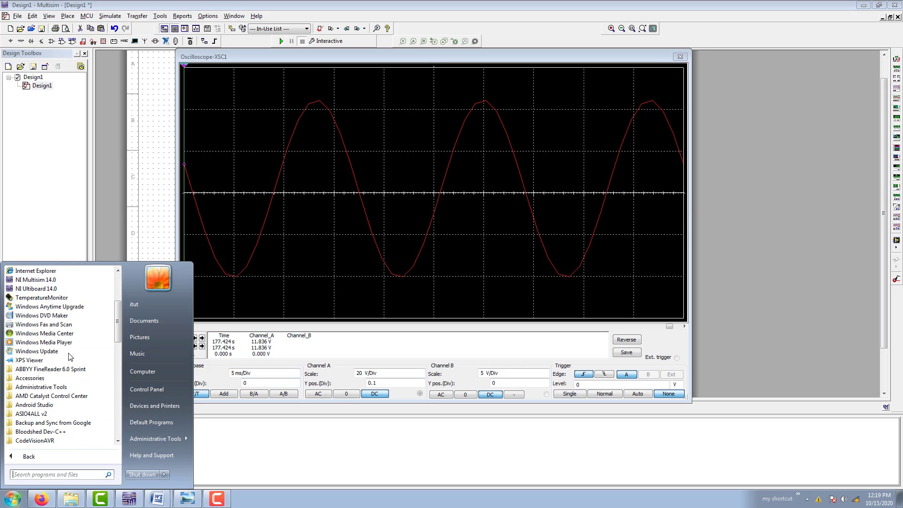
{"action": "left_click", "coordinate": [57, 377]}
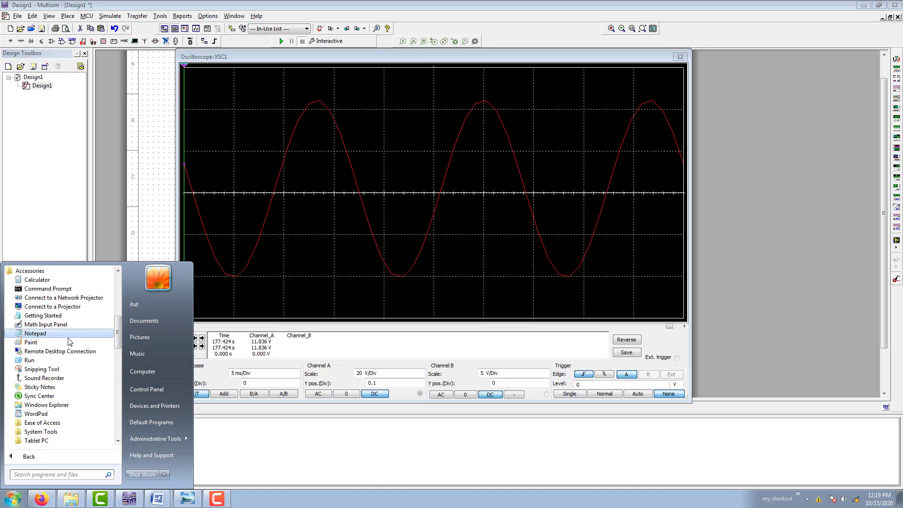
{"action": "left_click", "coordinate": [31, 342]}
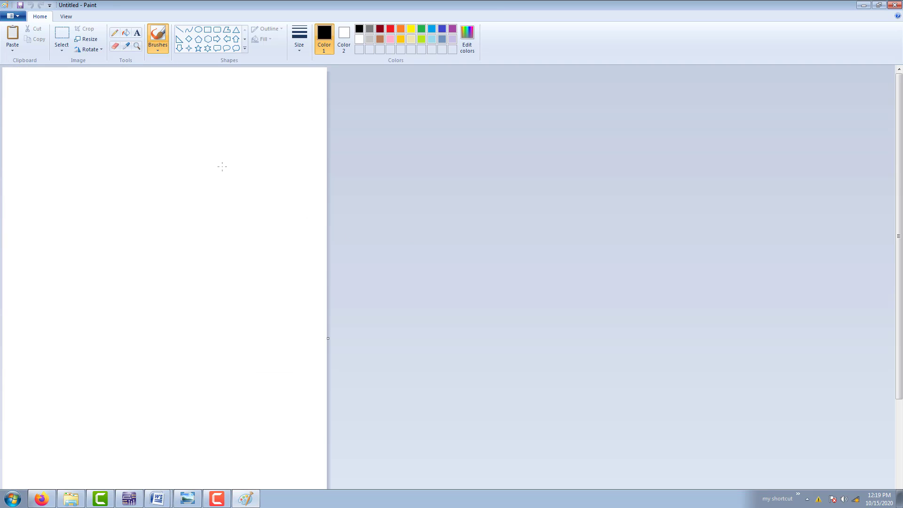
Paste the captured screenshot of the oscilloscope and Multisim window onto the blank canvas.
{"action": "left_click", "coordinate": [22, 18]}
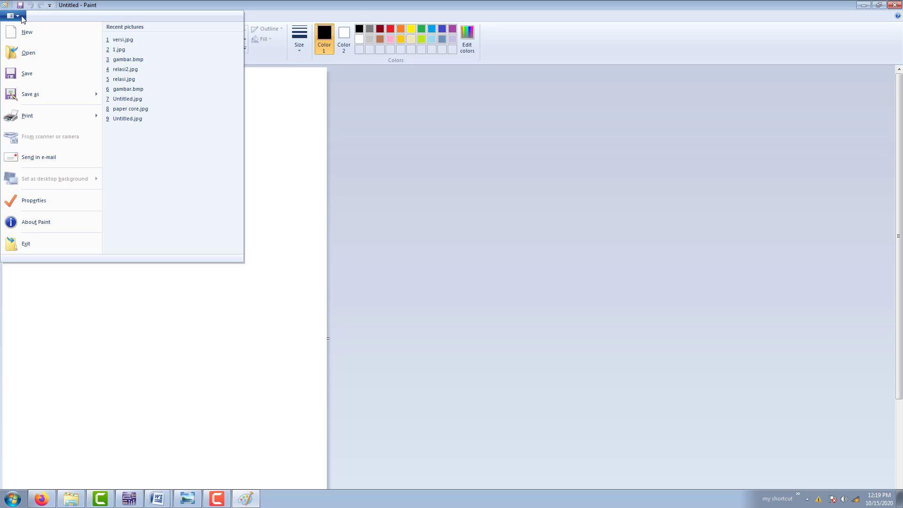
{"action": "left_click", "coordinate": [22, 19]}
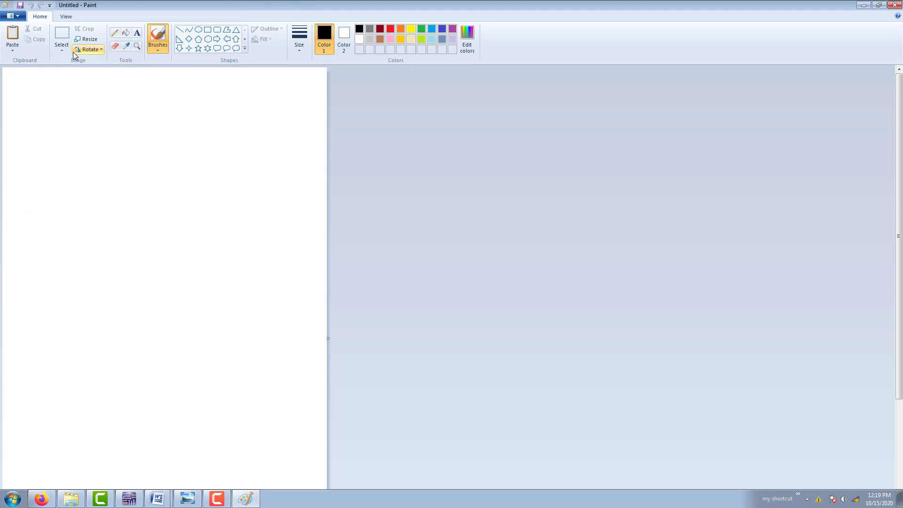
{"action": "left_click", "coordinate": [13, 39]}
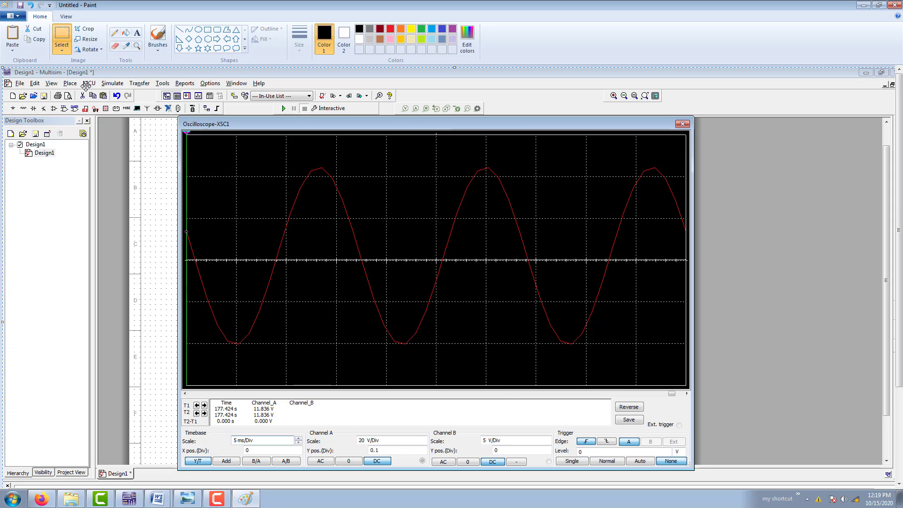
Select the oscilloscope's title bar and waveform display in the pasted screenshot and copy that area.
{"action": "left_click", "coordinate": [83, 29]}
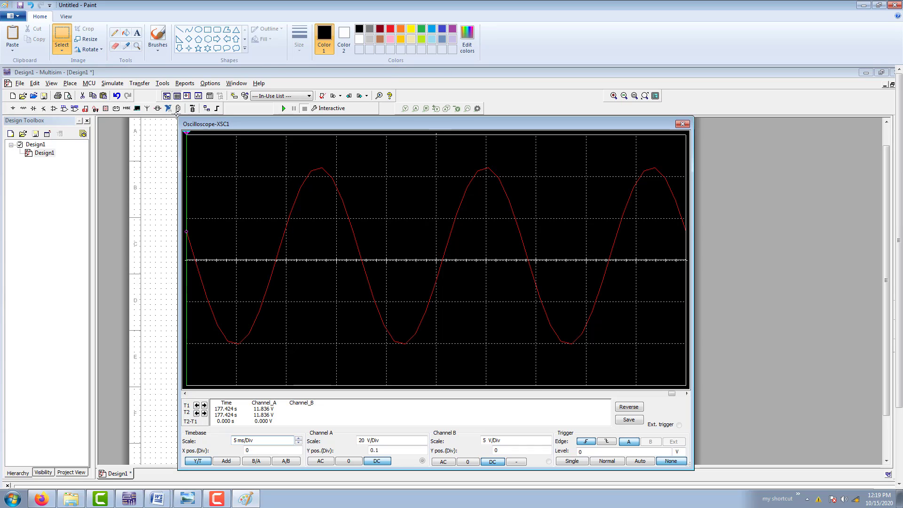
{"action": "mouse_move", "coordinate": [177, 115]}
{"action": "left_mouse_down"}
{"action": "mouse_move", "coordinate": [212, 381]}
{"action": "mouse_move", "coordinate": [417, 394]}
{"action": "mouse_move", "coordinate": [695, 393]}
{"action": "left_mouse_up"}
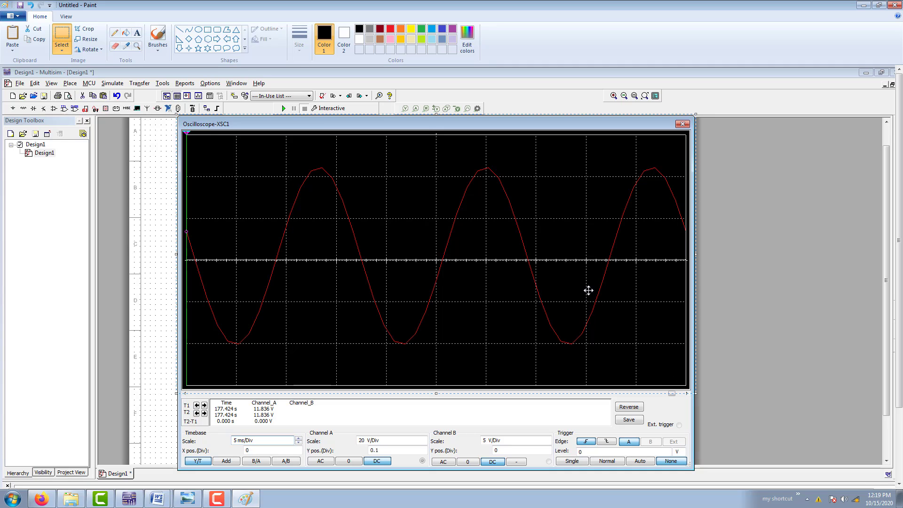
{"action": "left_click", "coordinate": [13, 51]}
{"action": "left_click", "coordinate": [216, 3]}
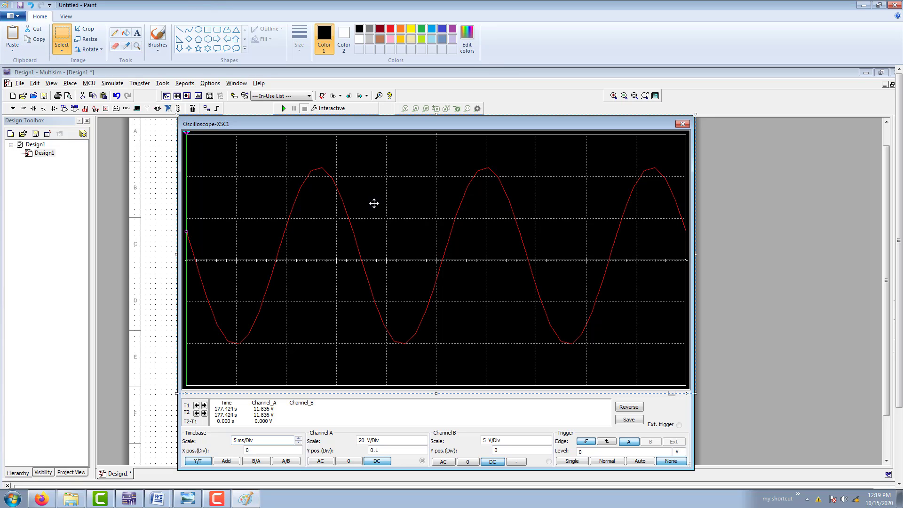
Start a new picture without saving the screenshot, and paste the copied oscilloscope waveform into it.
{"action": "left_click", "coordinate": [13, 16]}
{"action": "left_click", "coordinate": [17, 31]}
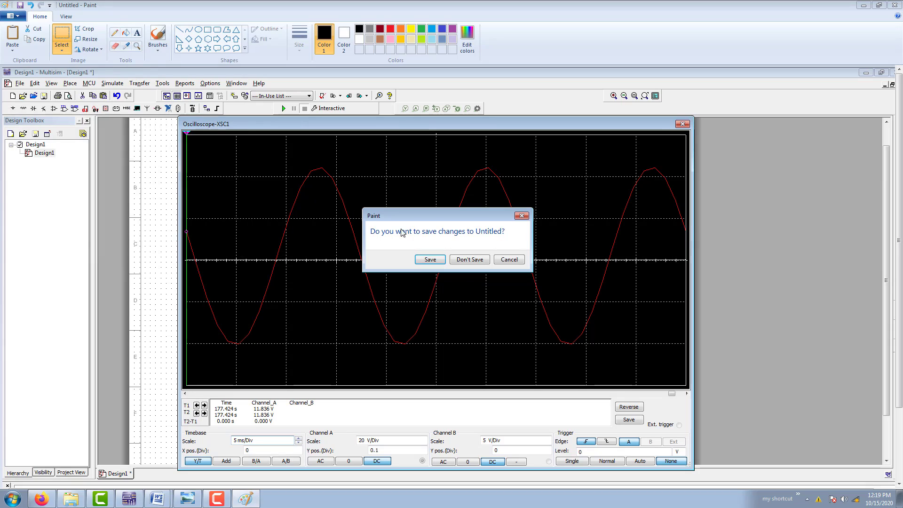
{"action": "left_click", "coordinate": [472, 258]}
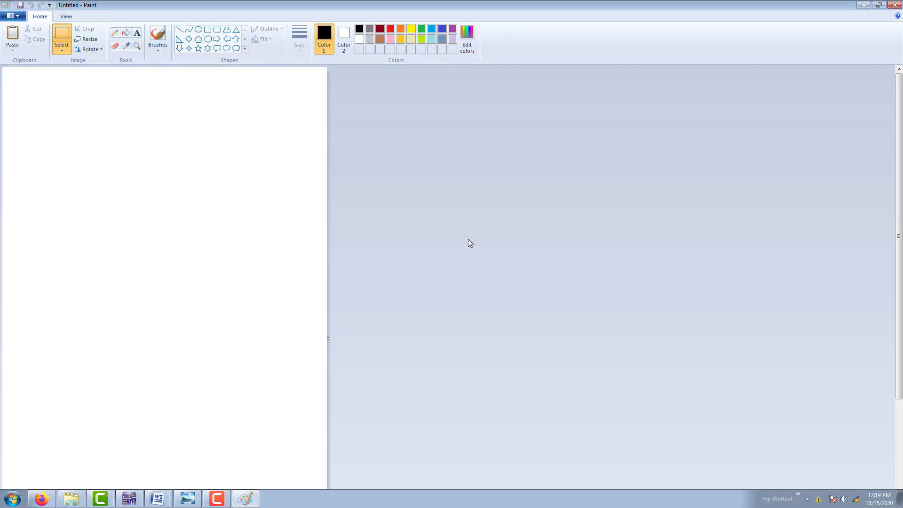
{"action": "key", "text": "ctrl+v"}
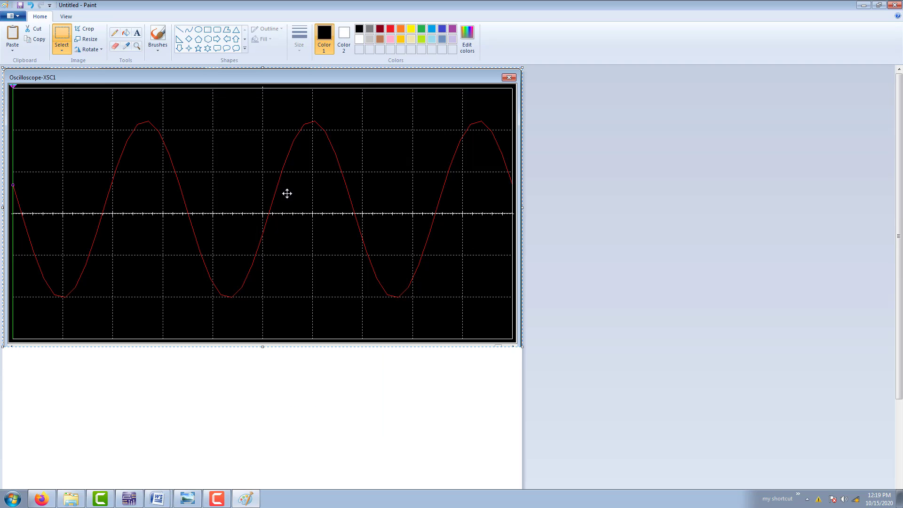
{"action": "scroll", "coordinate": [287, 193], "scroll_direction": "down", "scroll_amount": 3}
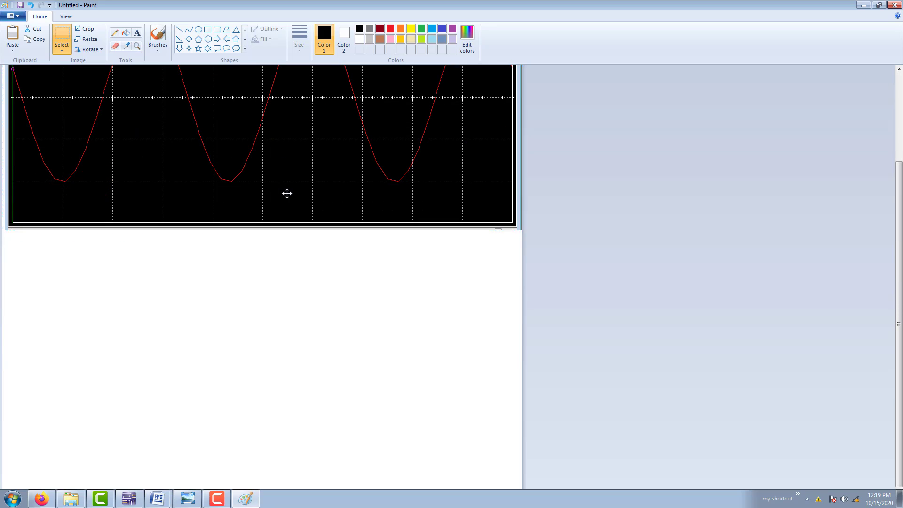
{"action": "scroll", "coordinate": [297, 212], "scroll_direction": "up", "scroll_amount": 3}
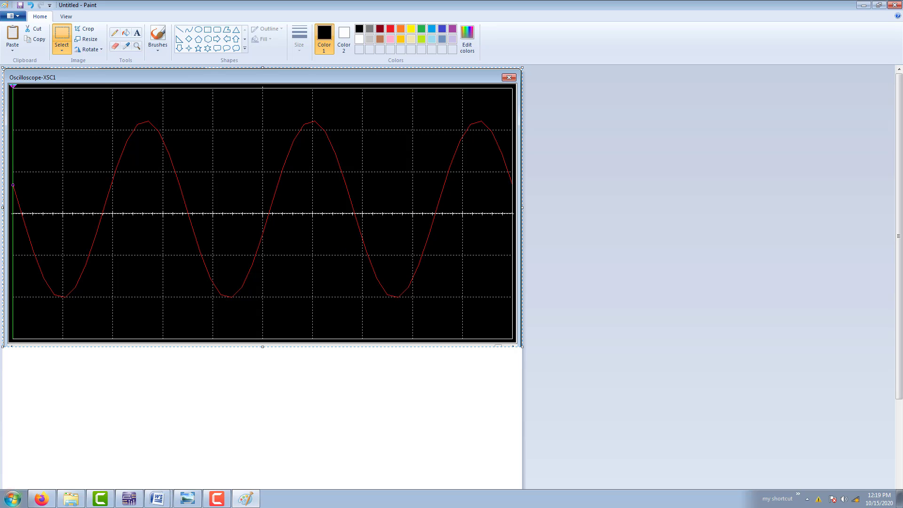
Launch Microsoft Office Word 2007, paste the copied oscilloscope waveform into the blank document, and select the pasted picture.
{"action": "left_click", "coordinate": [12, 501]}
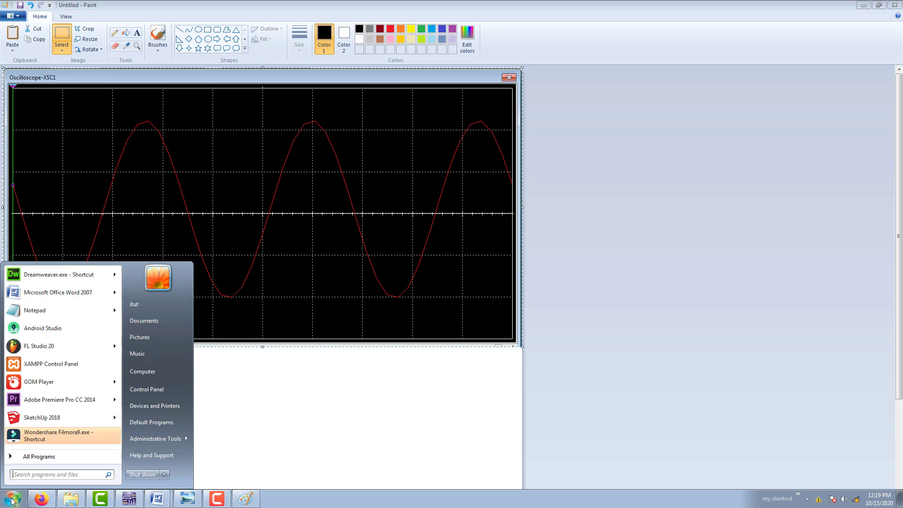
{"action": "left_click", "coordinate": [74, 293]}
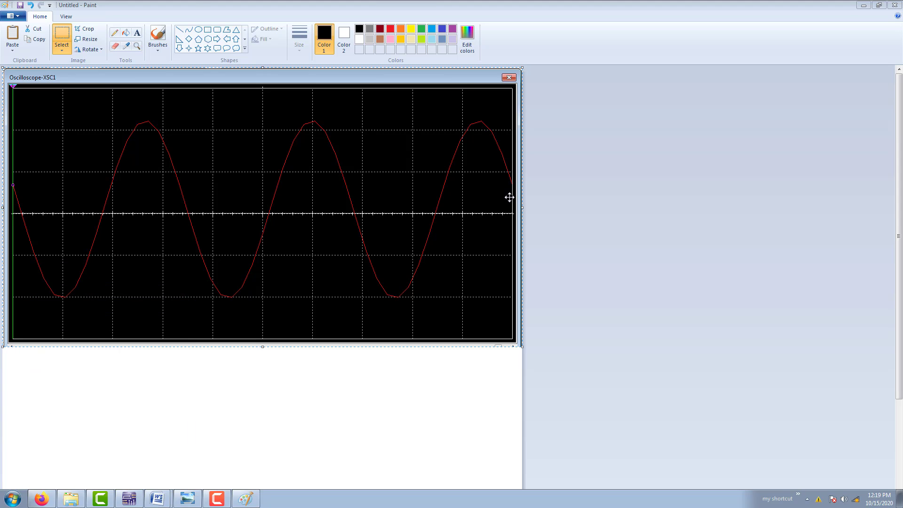
{"action": "left_click", "coordinate": [380, 8]}
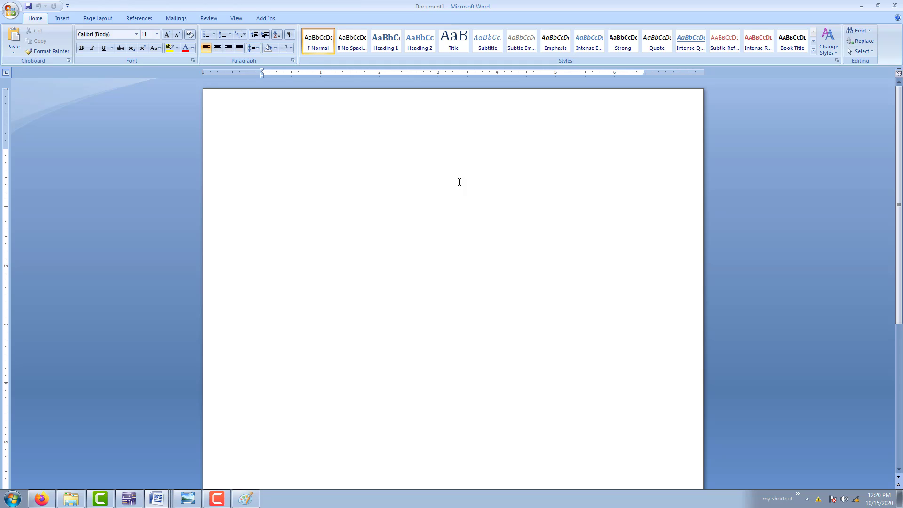
{"action": "key", "text": "ctrl+v"}
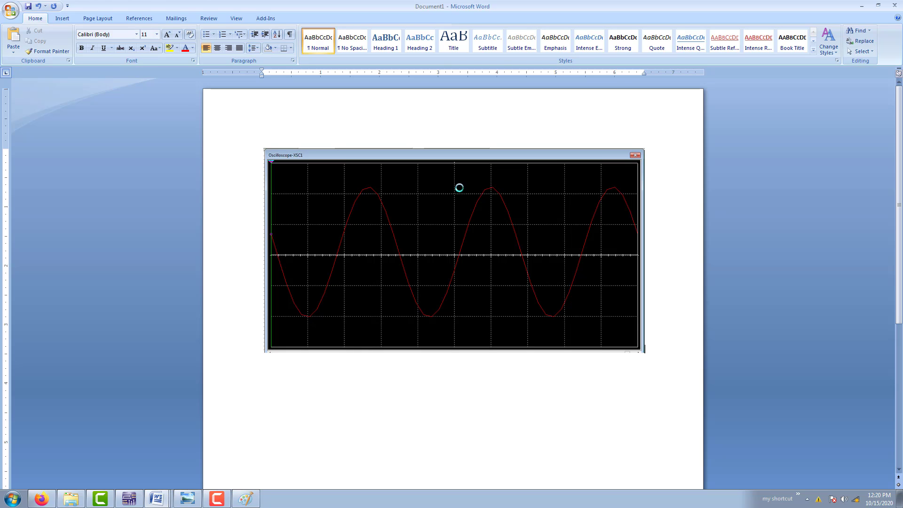
{"action": "left_click", "coordinate": [343, 217]}
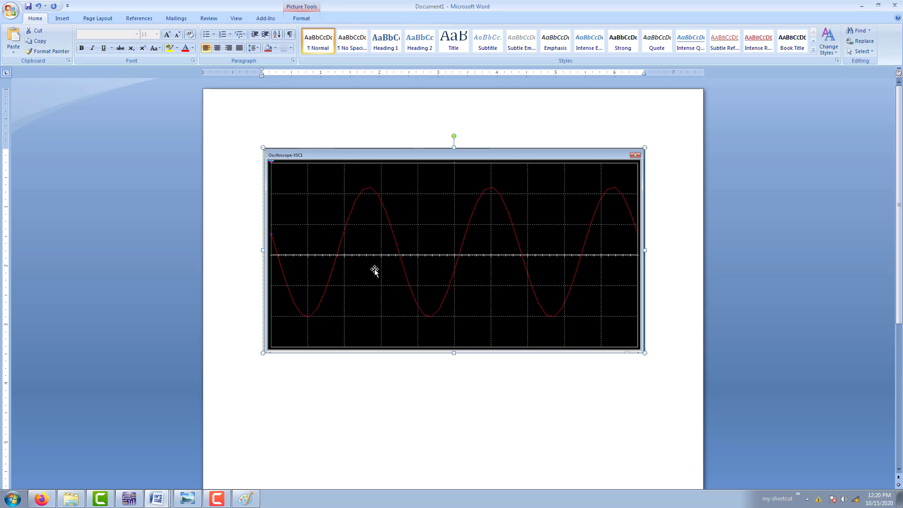
Close Word and Paint without saving either file, and close the Oscilloscope-XSC1 window in Multisim.
{"action": "left_click", "coordinate": [894, 5]}
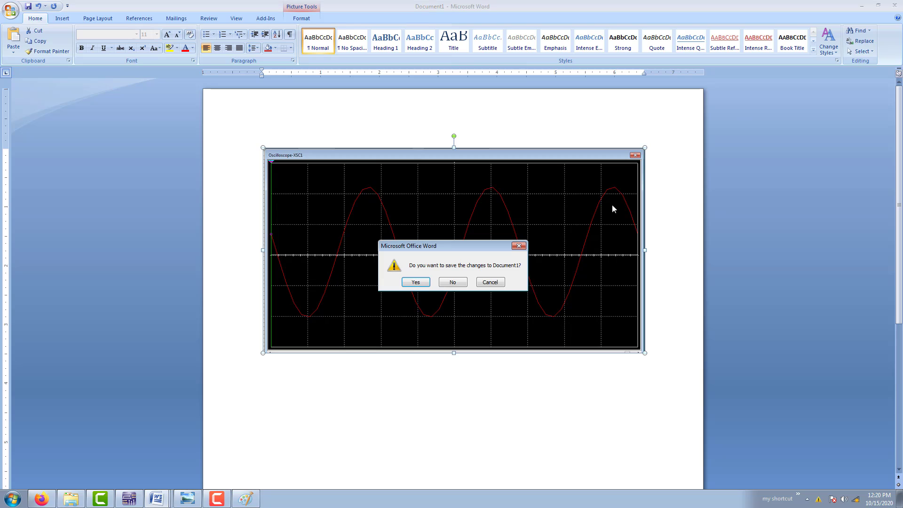
{"action": "left_click", "coordinate": [466, 282]}
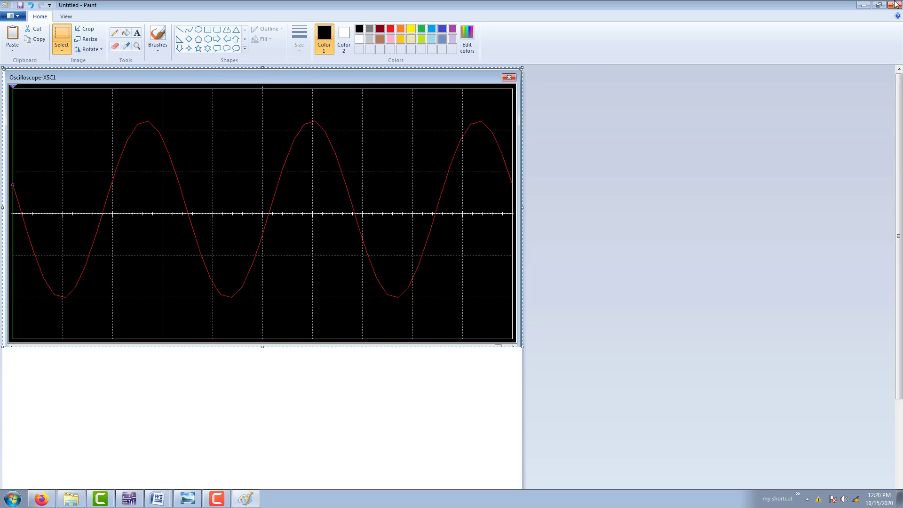
{"action": "left_click", "coordinate": [897, 5]}
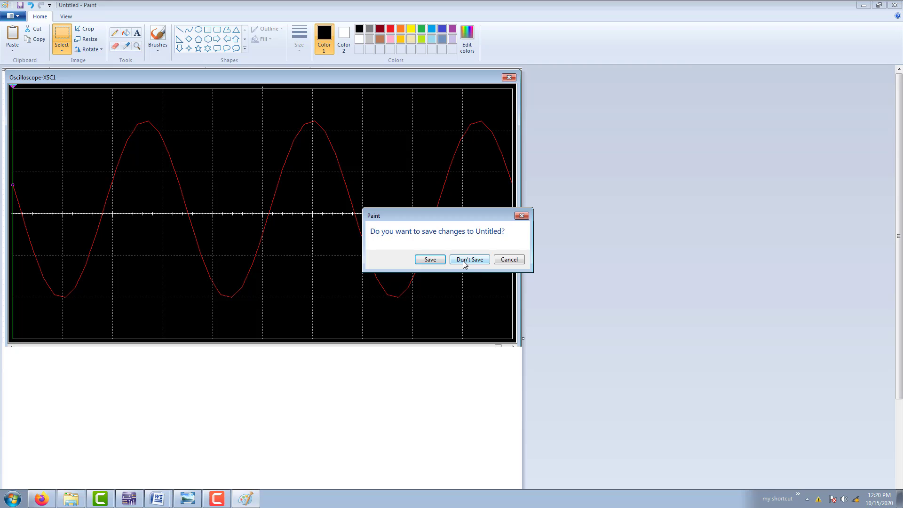
{"action": "left_click", "coordinate": [463, 261]}
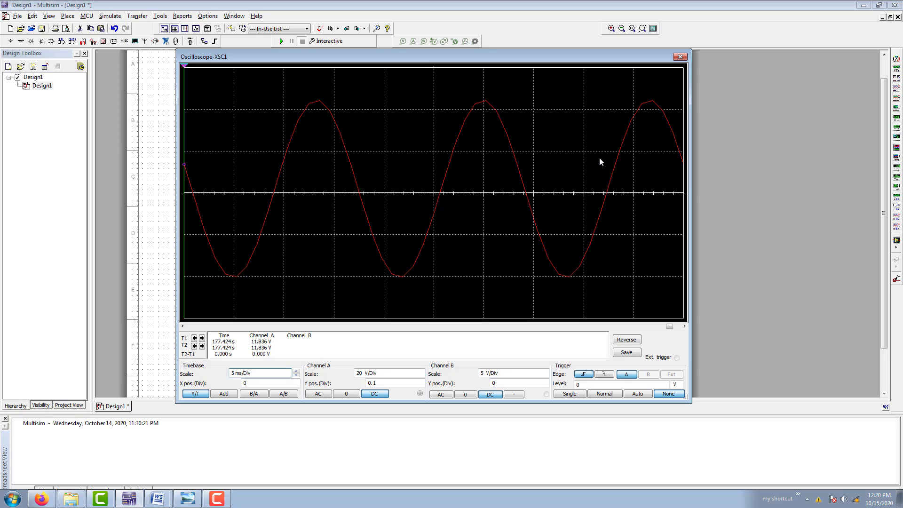
{"action": "left_click", "coordinate": [681, 57]}
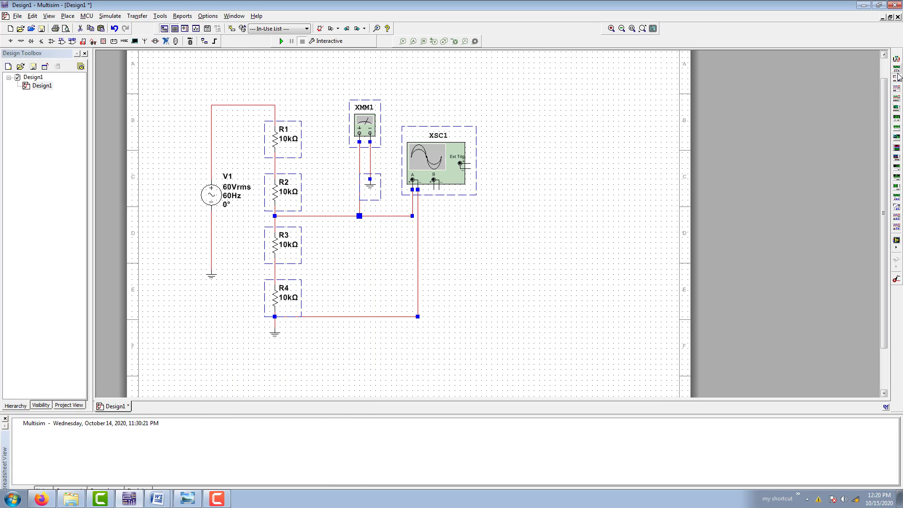